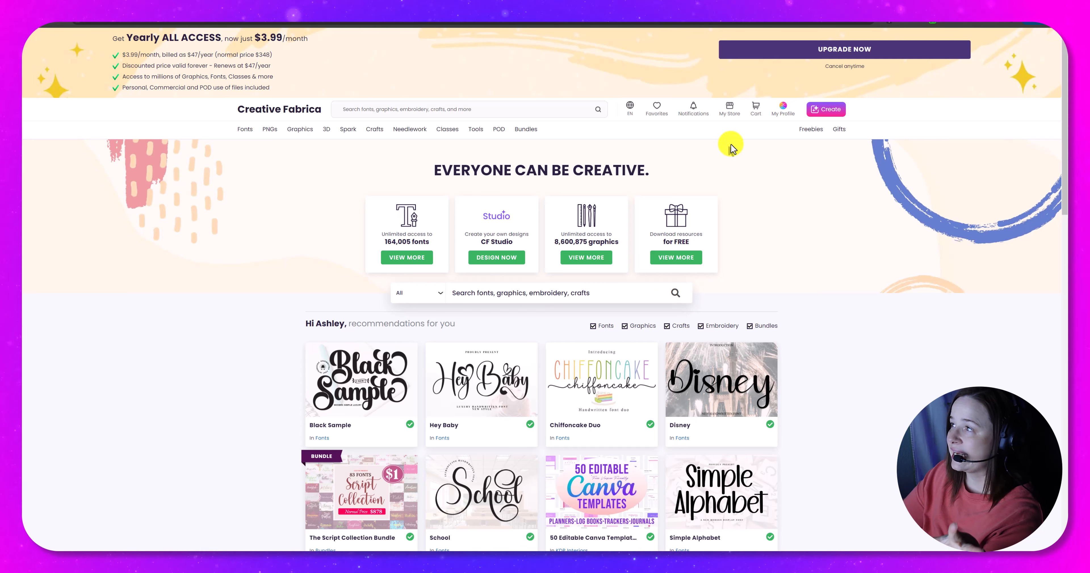
Step: Search Creative Fabrica for "canva video mockups"
mouse_move(727, 111)
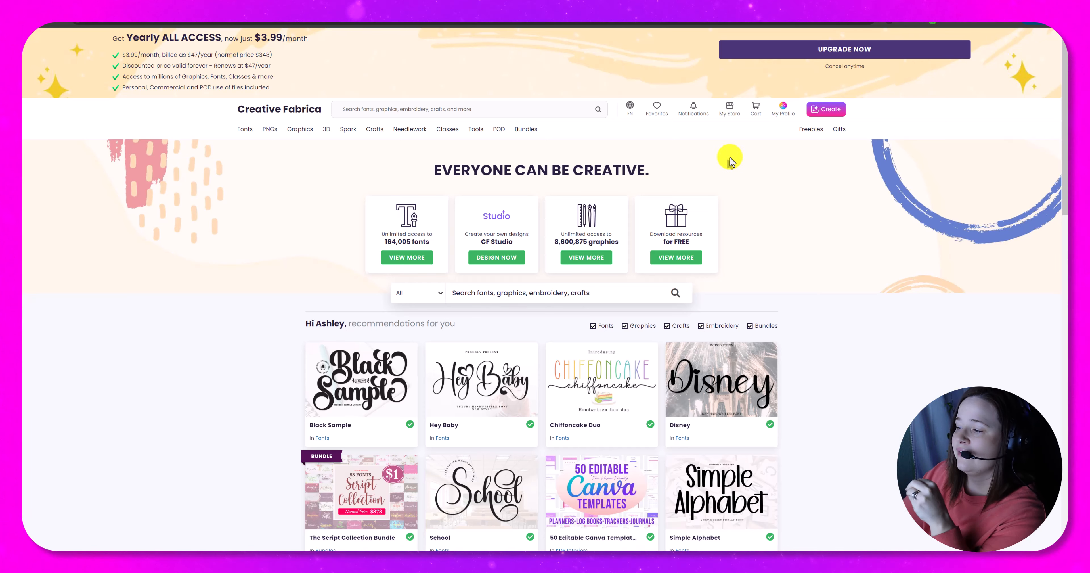
left_click(397, 110)
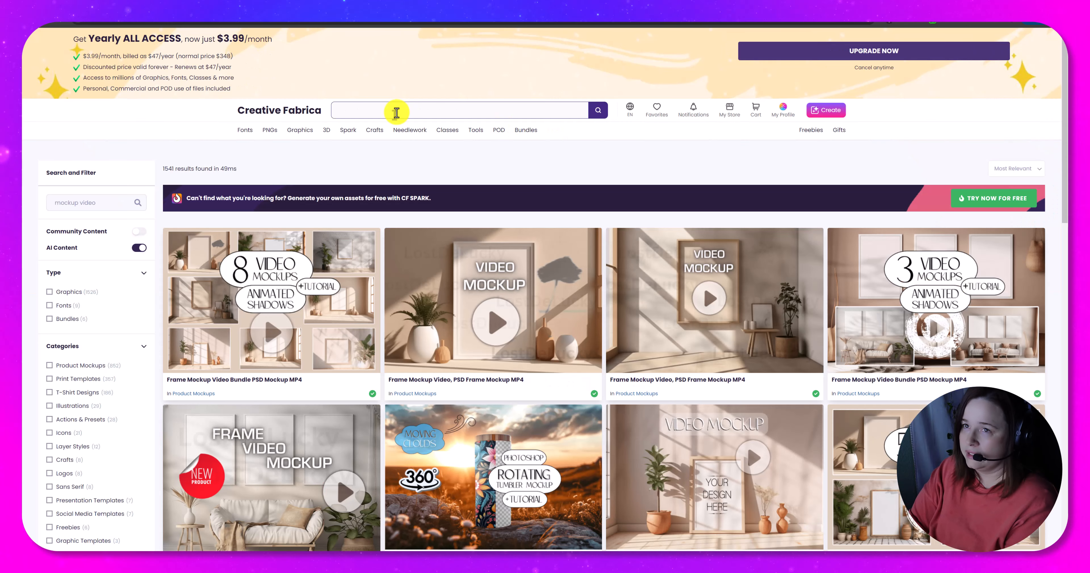
type("can")
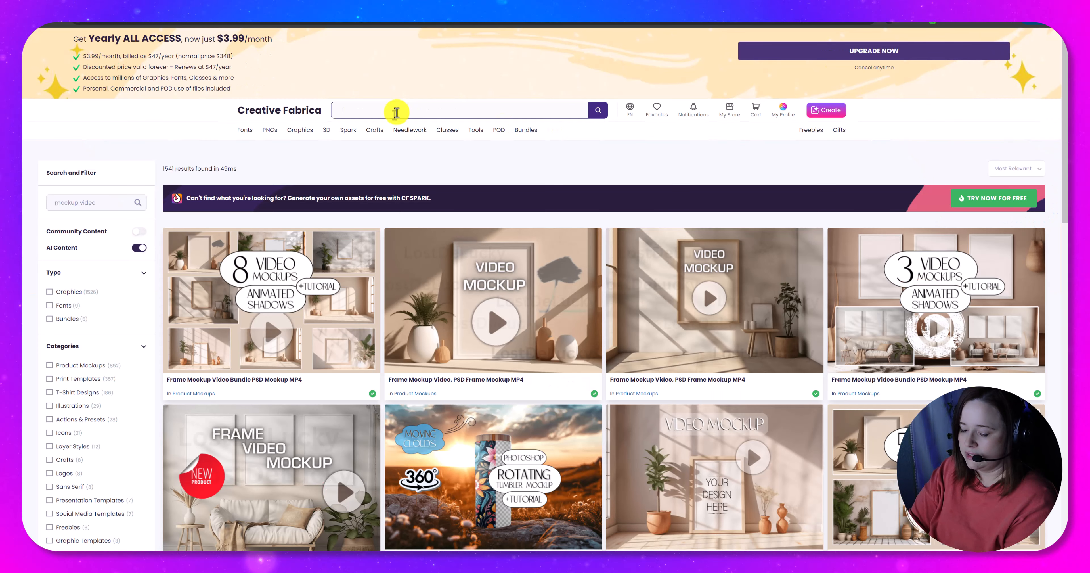
type("va vid")
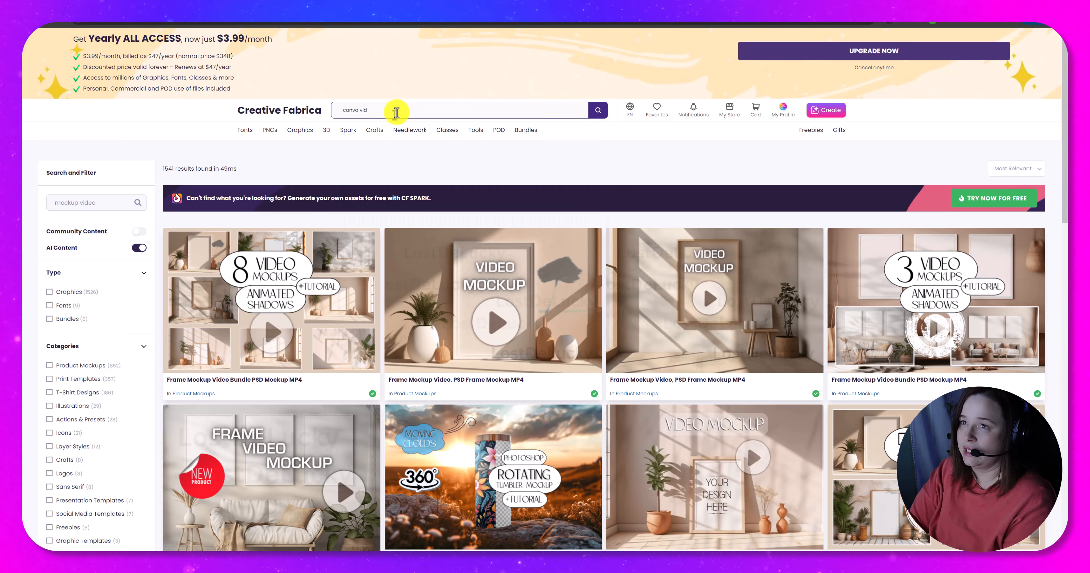
type("eo moc")
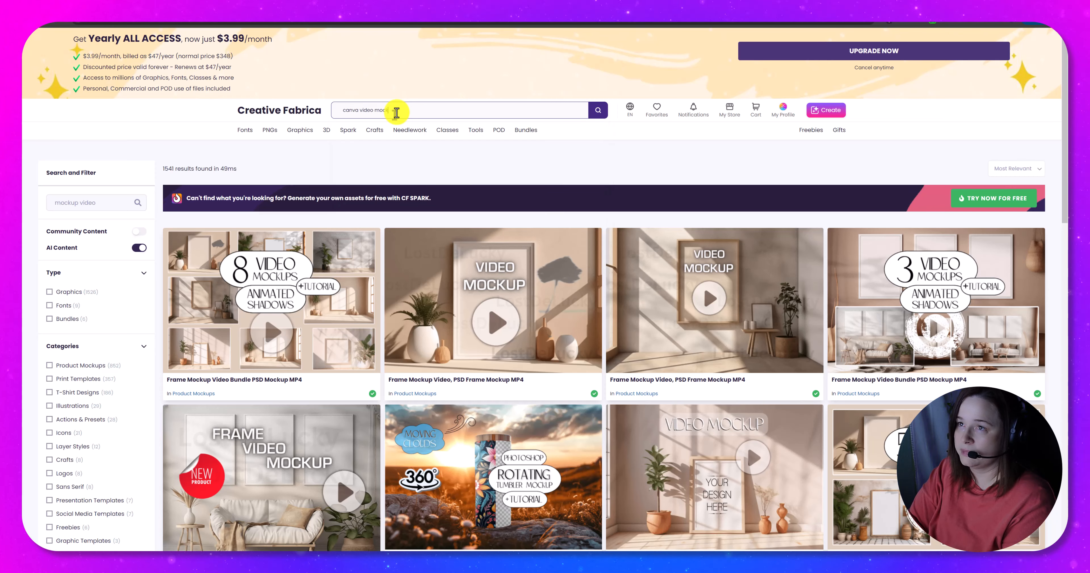
type("kups")
key("Return")
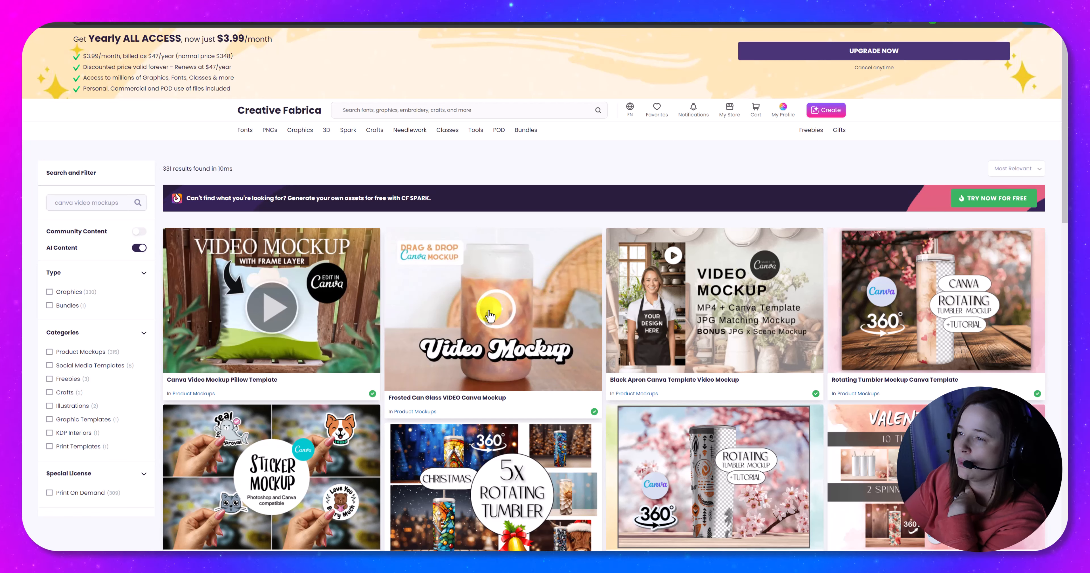
Step: Download the Frosted Can Glass VIDEO Canva Mockup from its product page
left_click(526, 330)
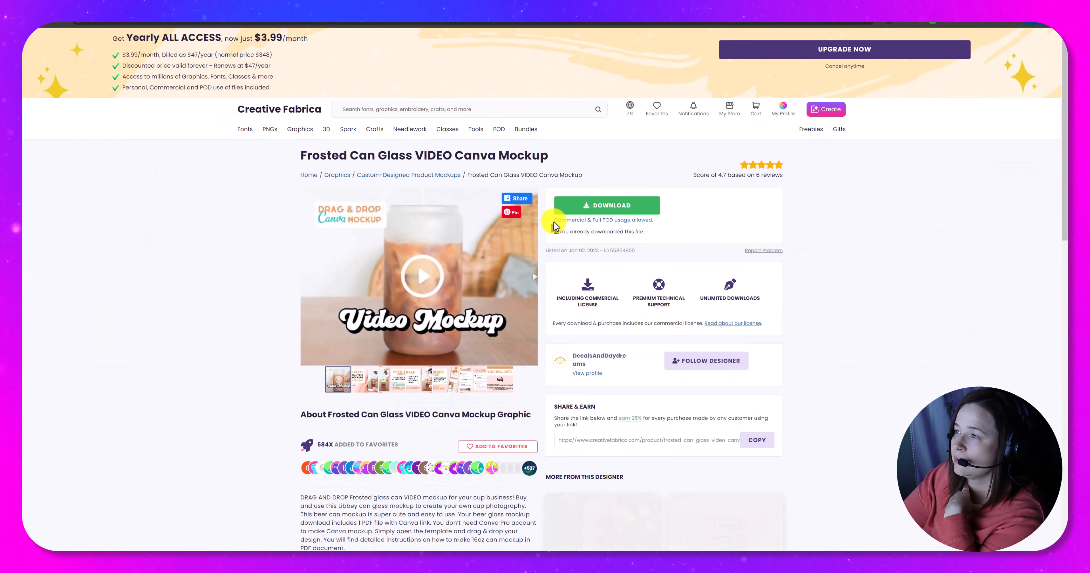
left_click(595, 207)
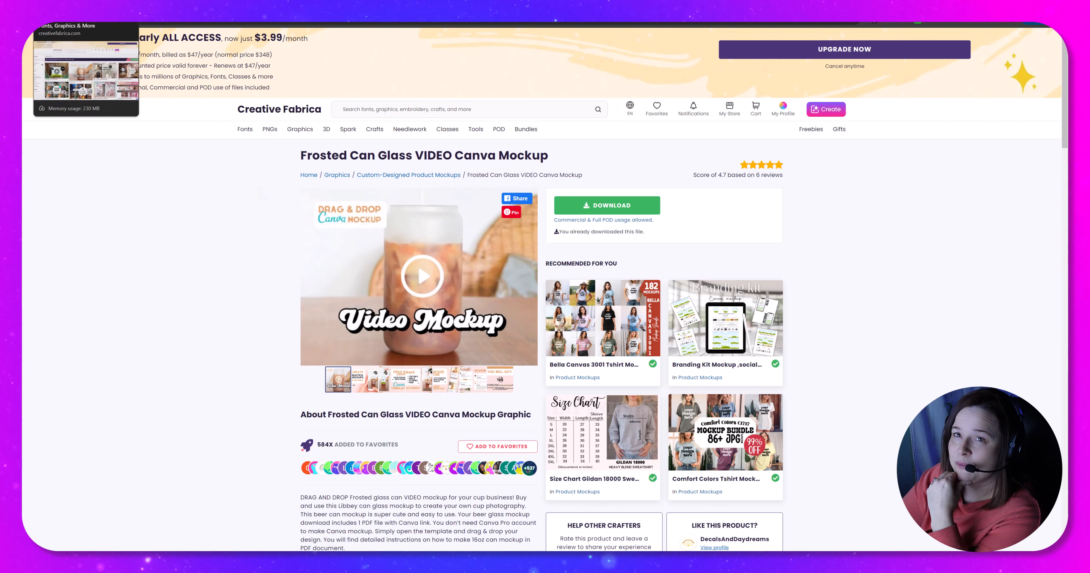
Step: Download the Canva Video Mockup Pillow Template and the recommended Animated Skinny Tumbler Listing Video
left_click(68, 23)
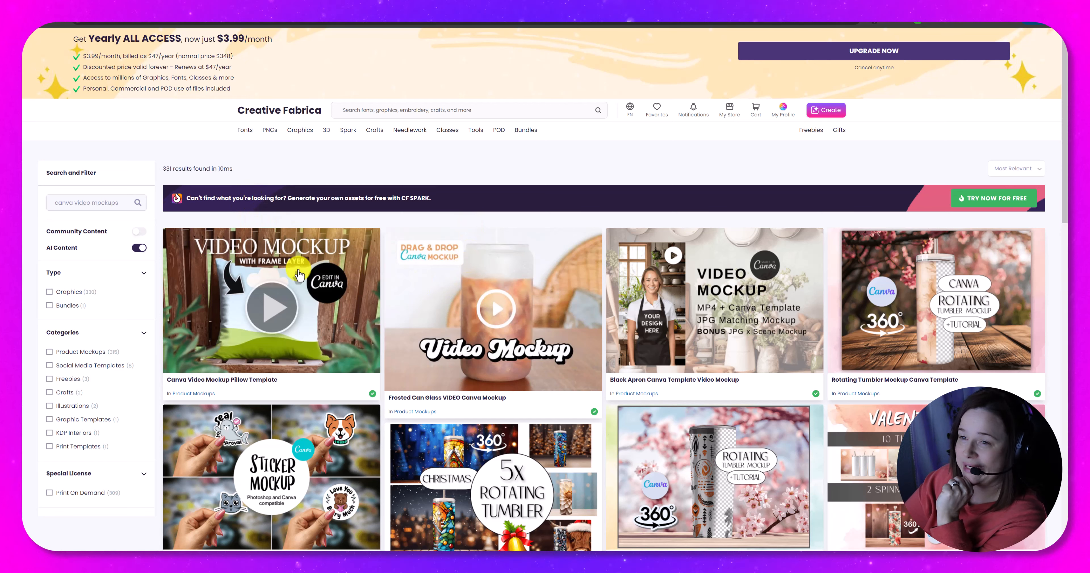
left_click(297, 298)
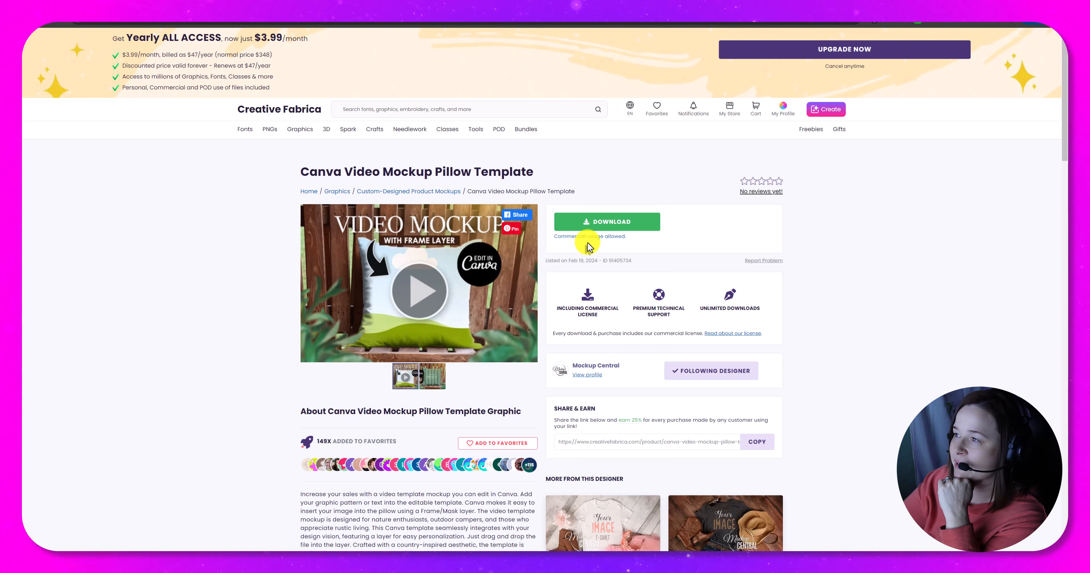
left_click(613, 221)
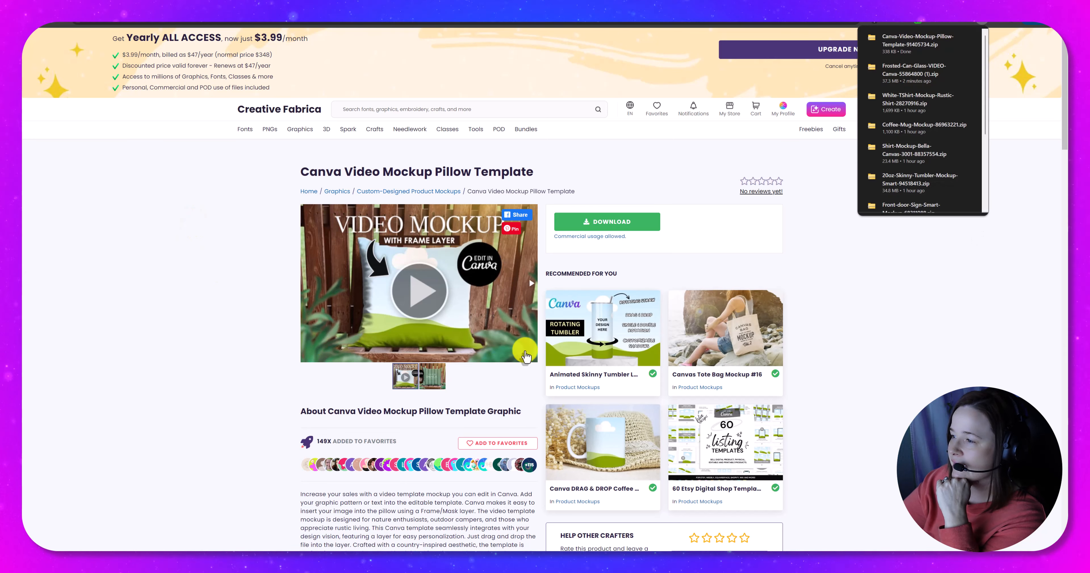
left_click(562, 375)
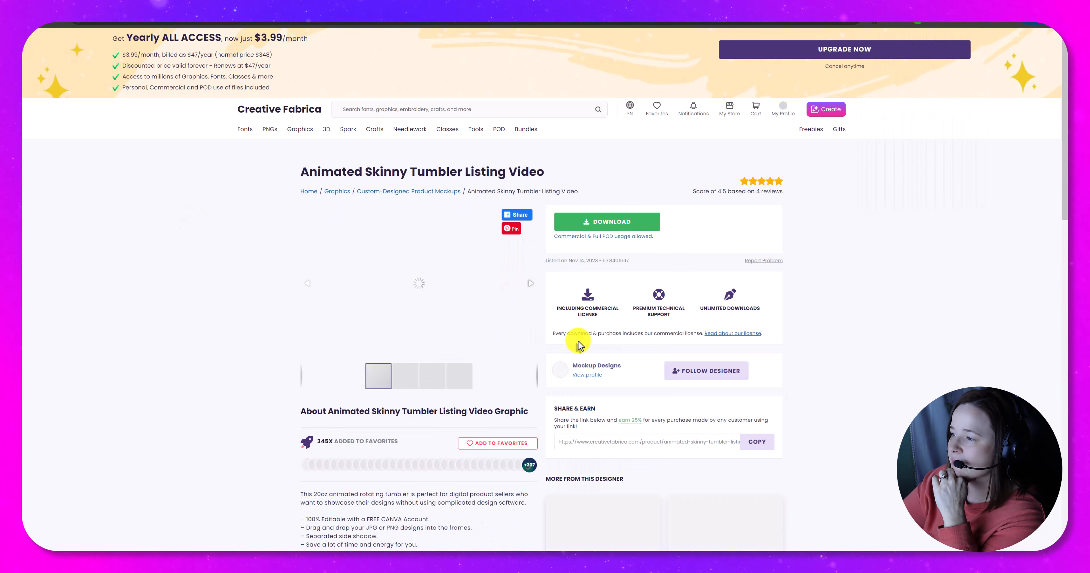
left_click(605, 222)
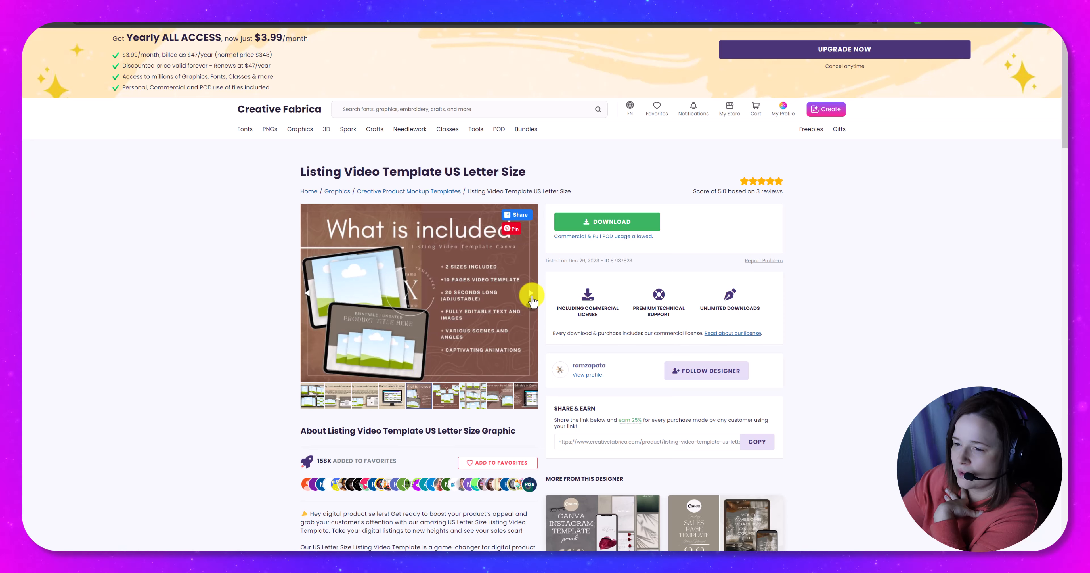
Step: Look through the preview images of the Listing Video Template US Letter Size and download it
left_click(531, 296)
left_click(530, 296)
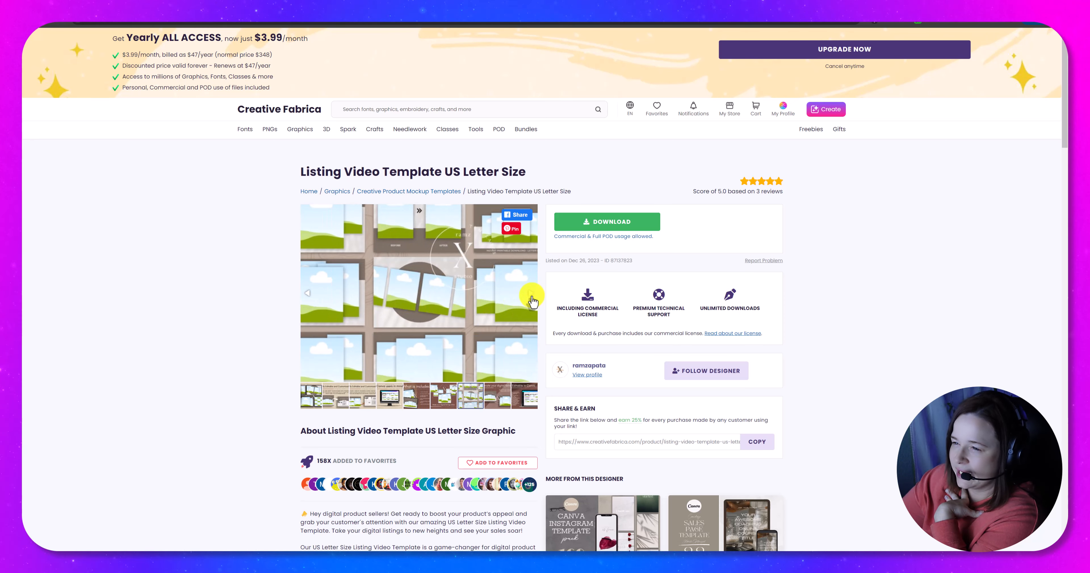
left_click(531, 296)
left_click(531, 296)
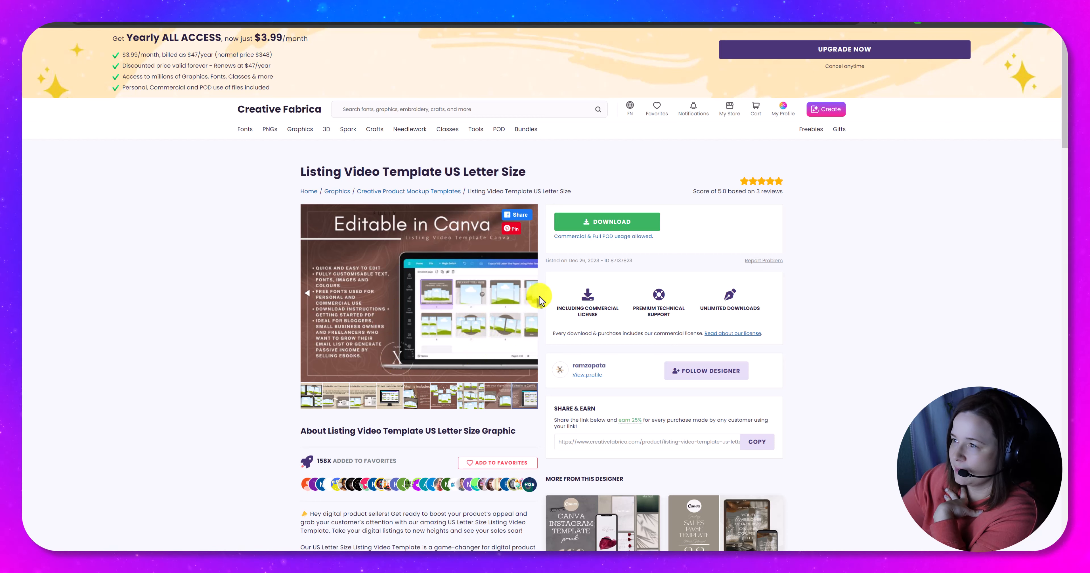
left_click(607, 228)
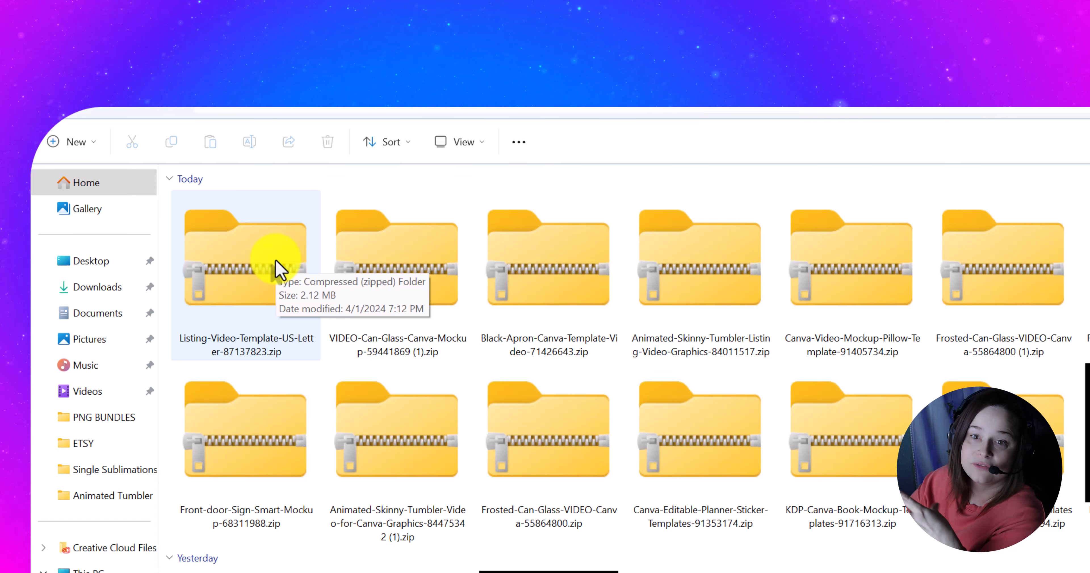
Step: Extract the downloaded Frosted-Can-Glass-VIDEO-Canva zip into its default destination in the Downloads folder
double_click(276, 272)
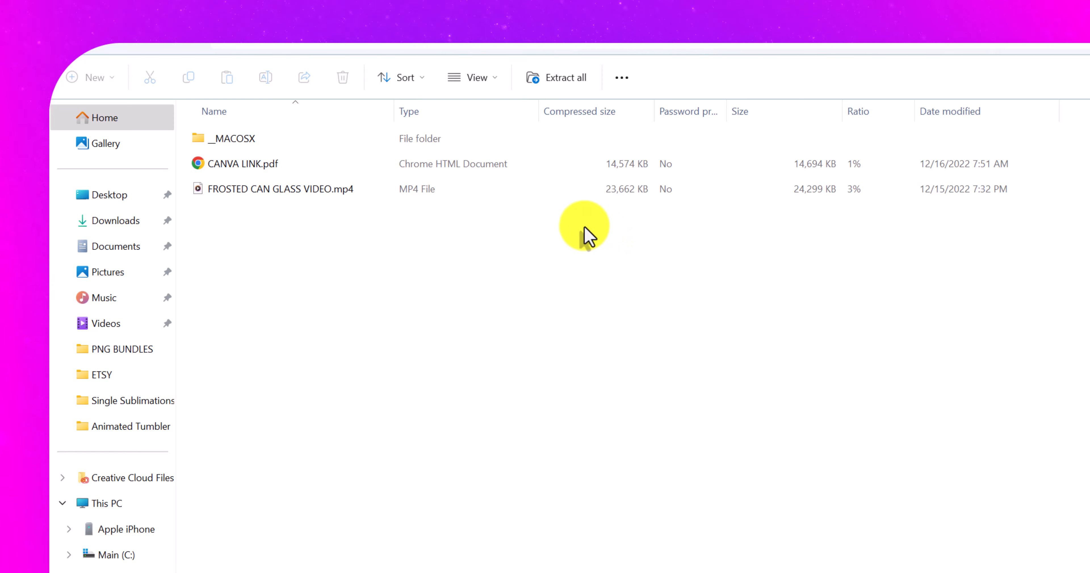
left_click(554, 82)
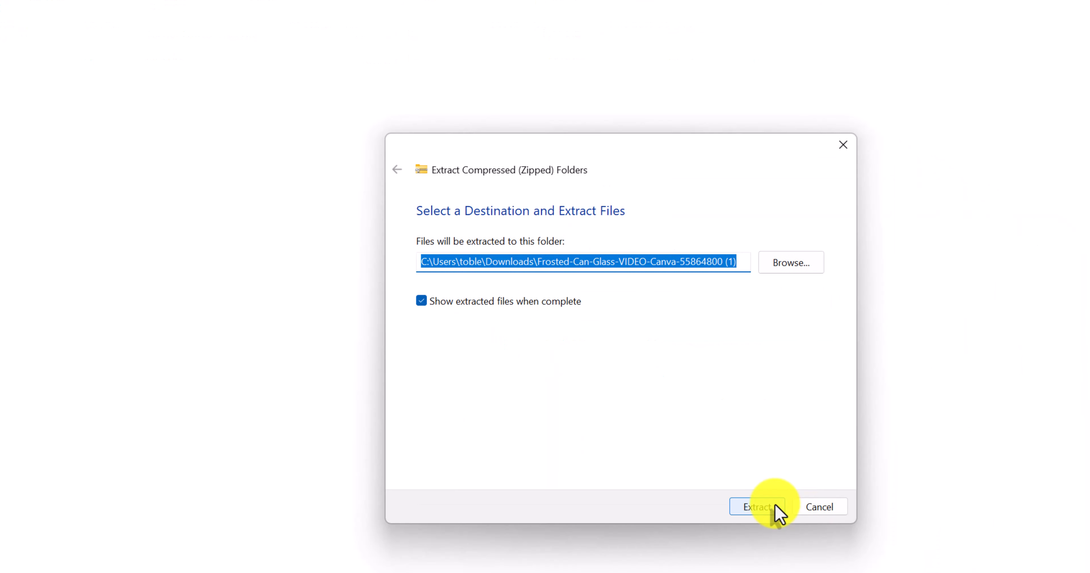
left_click(774, 510)
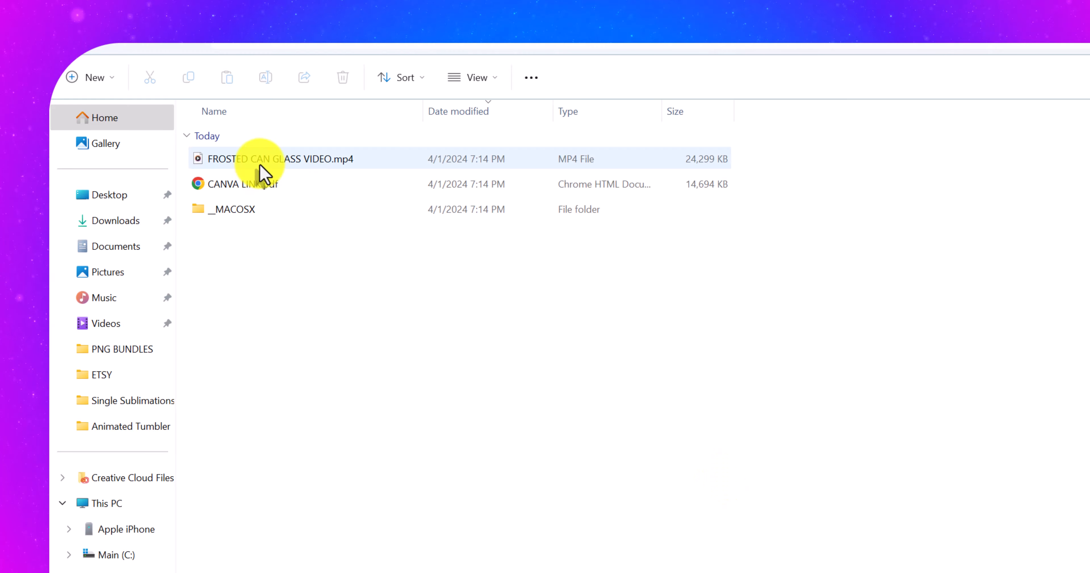
Step: Open the extracted CANVA LINK.pdf, read its mockup editing instructions and return to the first page
double_click(245, 187)
scroll(727, 357, "down", 10)
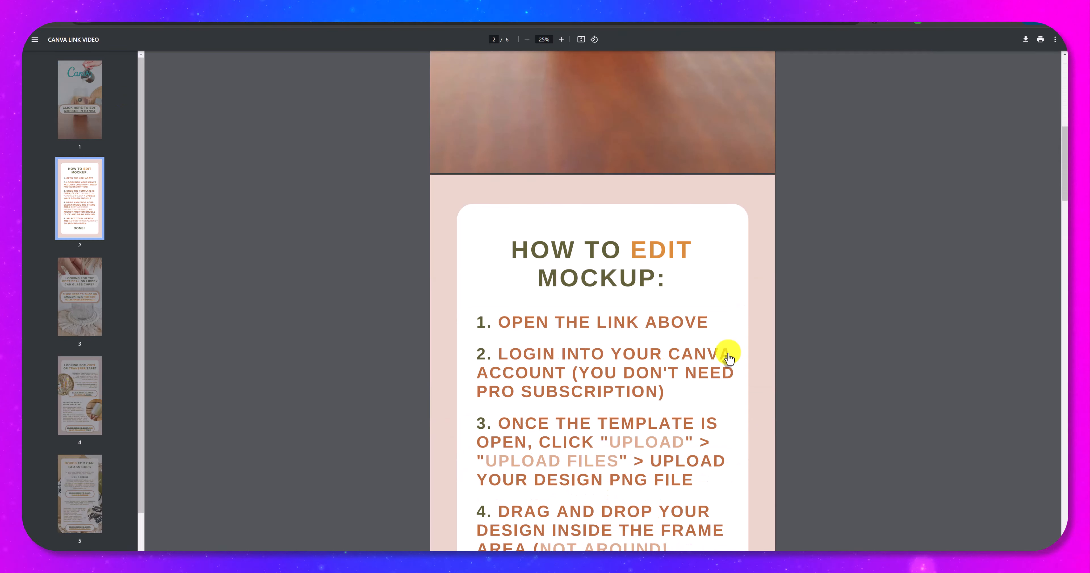
scroll(728, 357, "down", 10)
scroll(729, 358, "down", 5)
scroll(729, 357, "up", 20)
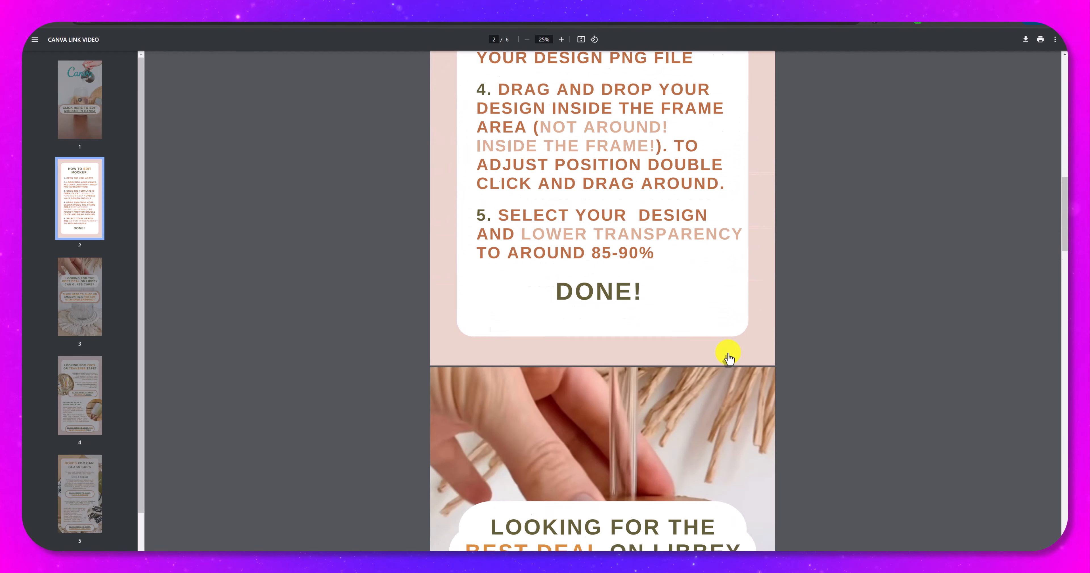
scroll(729, 357, "up", 1)
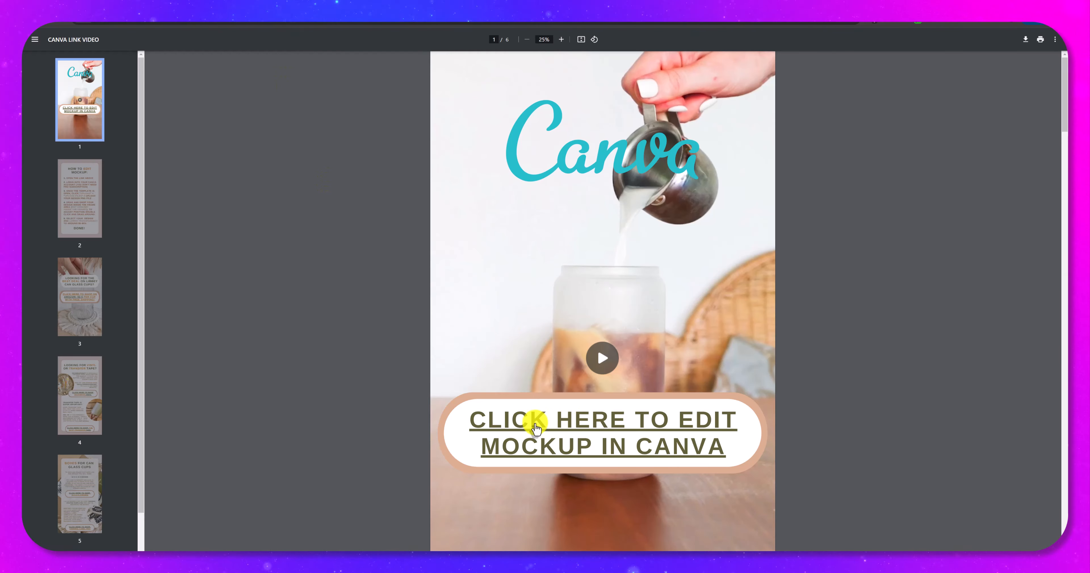
Step: Create a new Canva design from the template linked in the PDF and select the can's frame layer
left_click(593, 422)
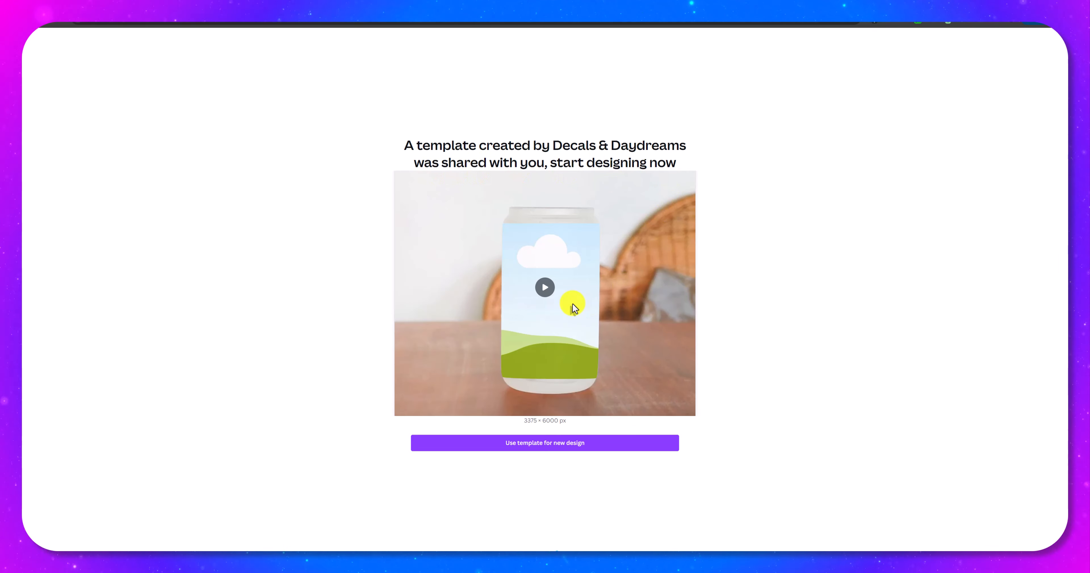
left_click(541, 444)
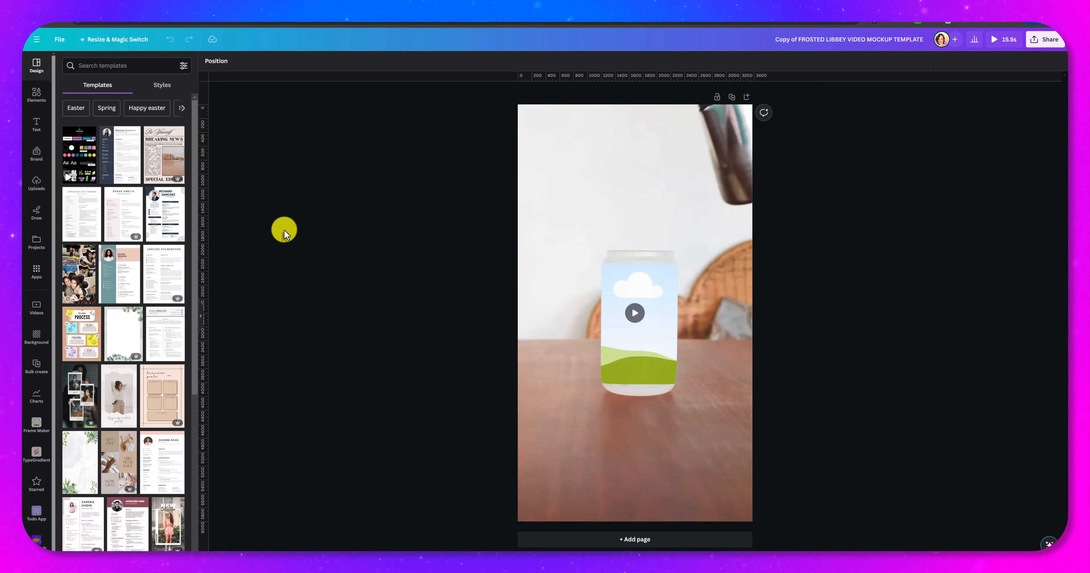
left_click(221, 61)
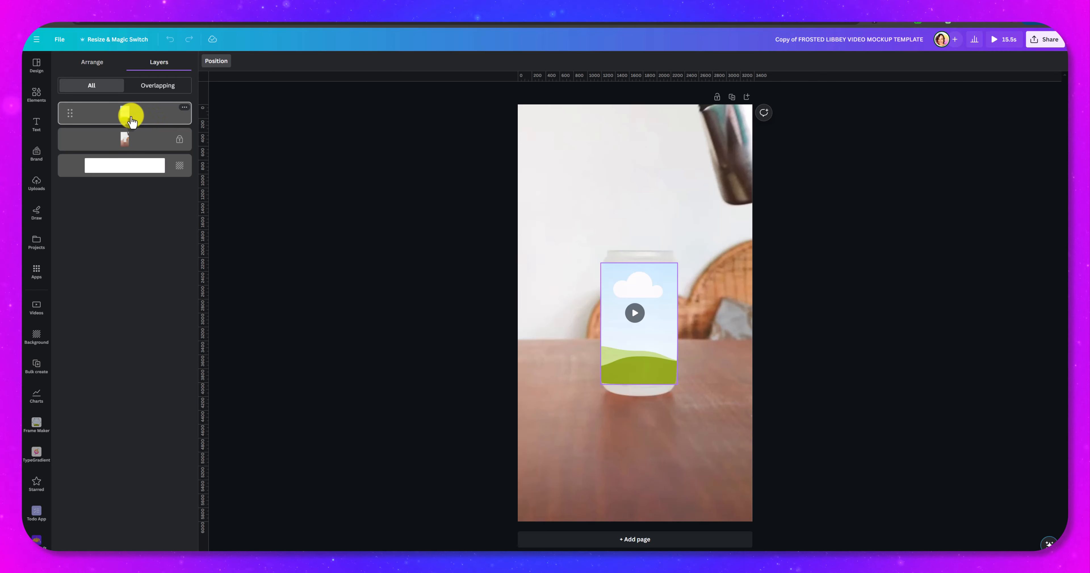
left_click(139, 117)
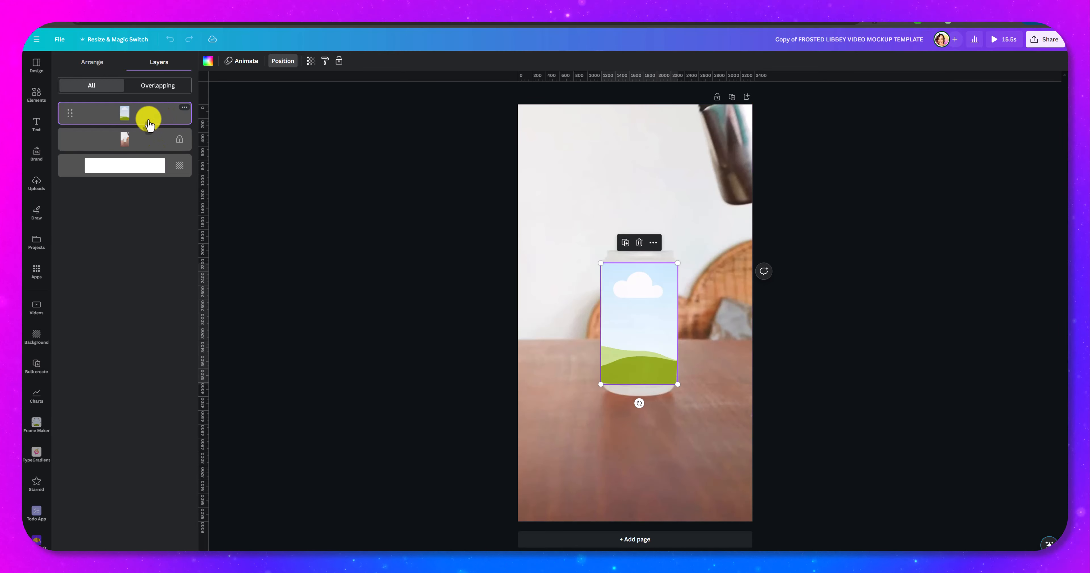
Step: Fill the can's frame with the pressed-flower design from the uploaded images and play the mockup video
left_click(39, 191)
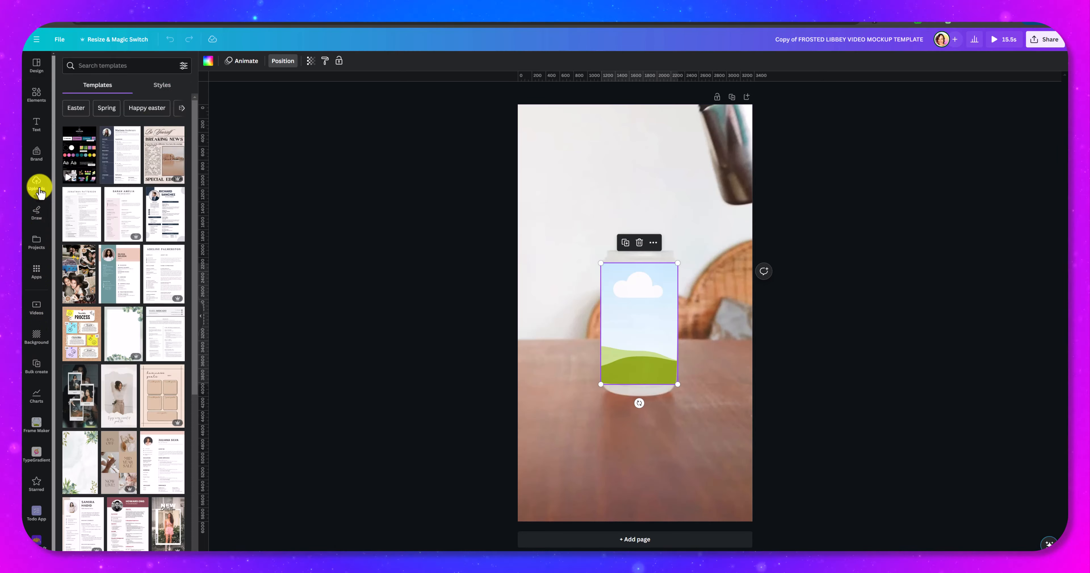
scroll(127, 372, "down", 3)
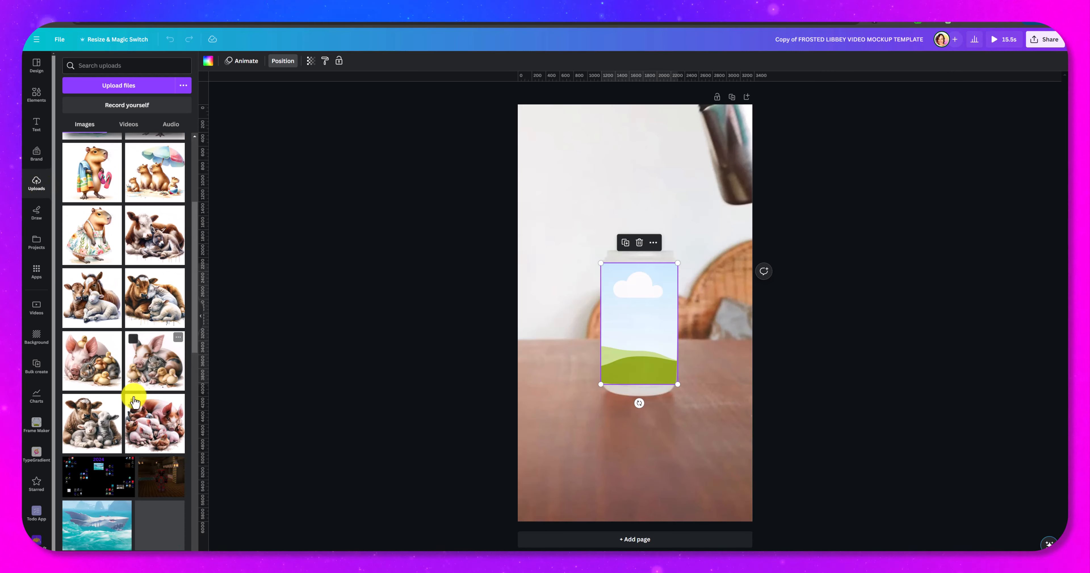
scroll(135, 401, "down", 5)
scroll(148, 407, "down", 10)
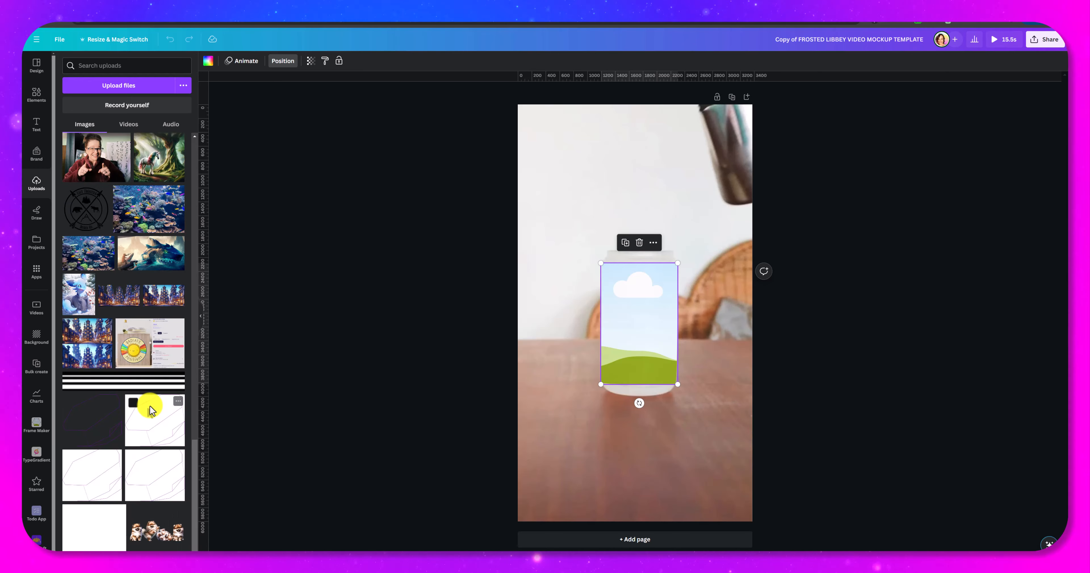
scroll(151, 410, "down", 10)
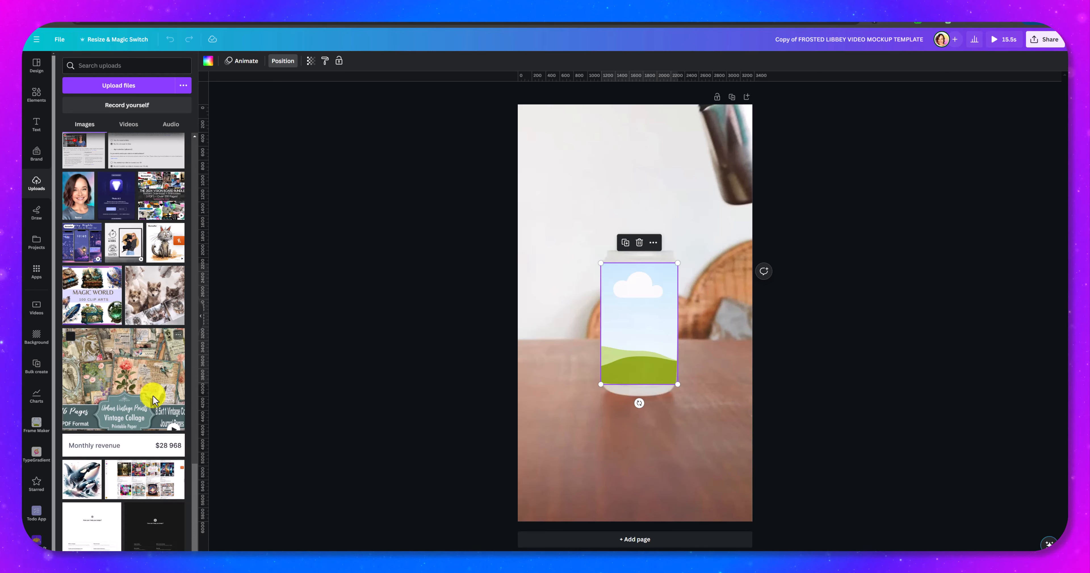
scroll(153, 400, "down", 10)
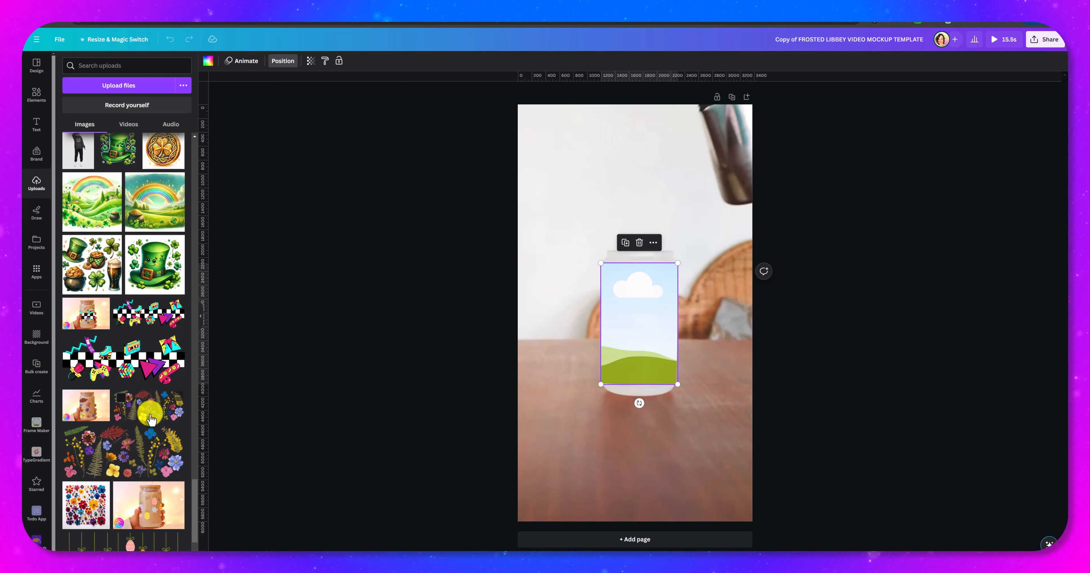
left_click_drag(150, 418, 627, 326)
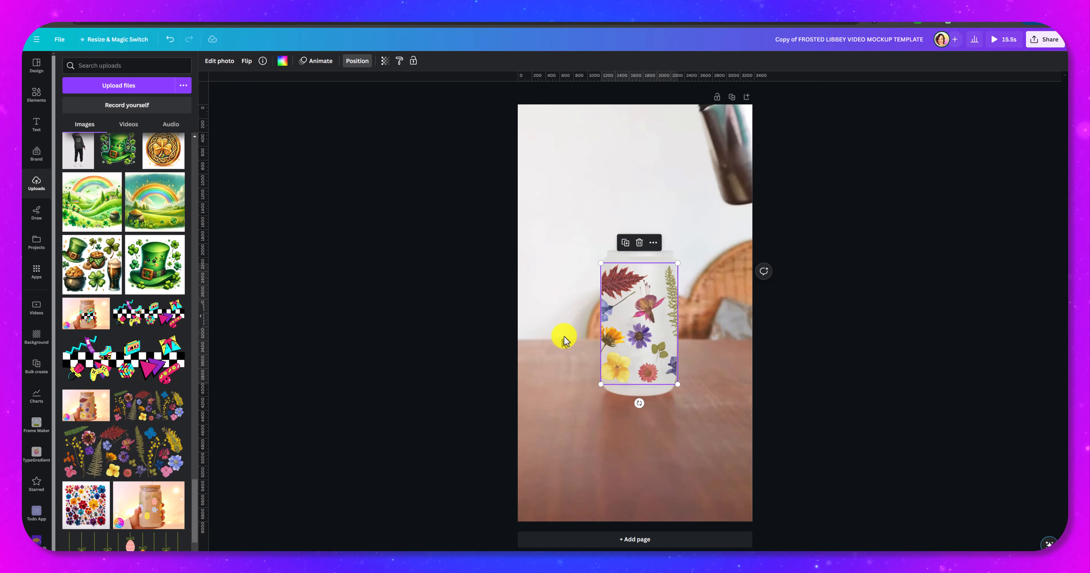
left_click(440, 343)
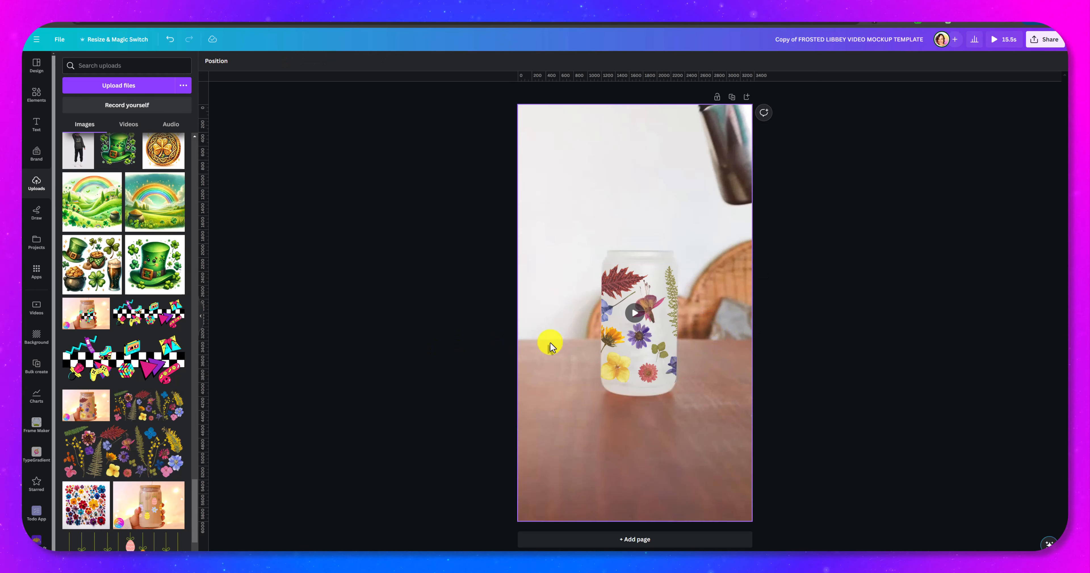
left_click(636, 318)
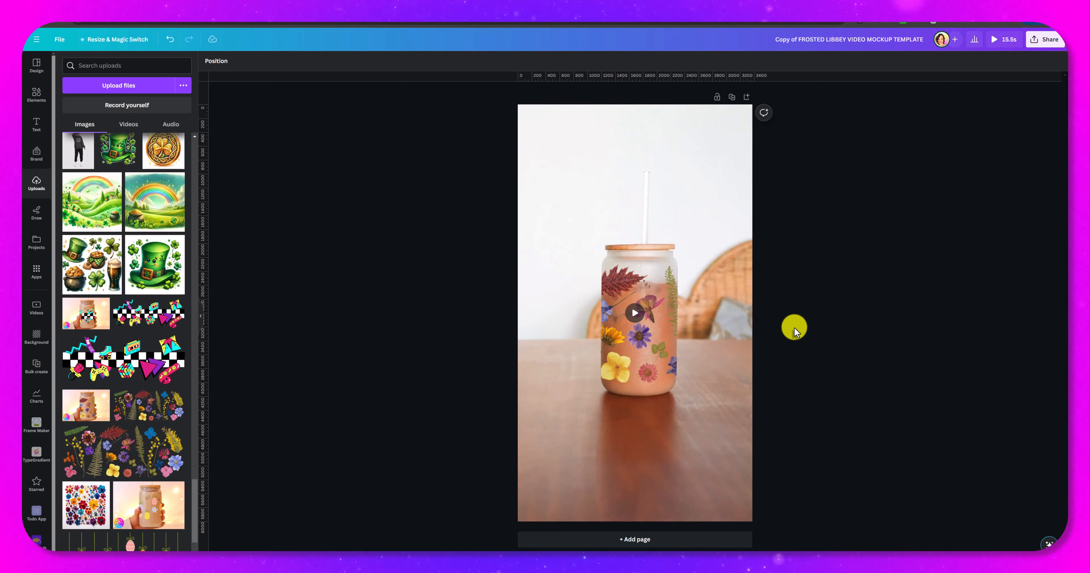
Step: Download the finished frosted can mockup as an MP4 video in 4K (UHD) quality
left_click(1045, 42)
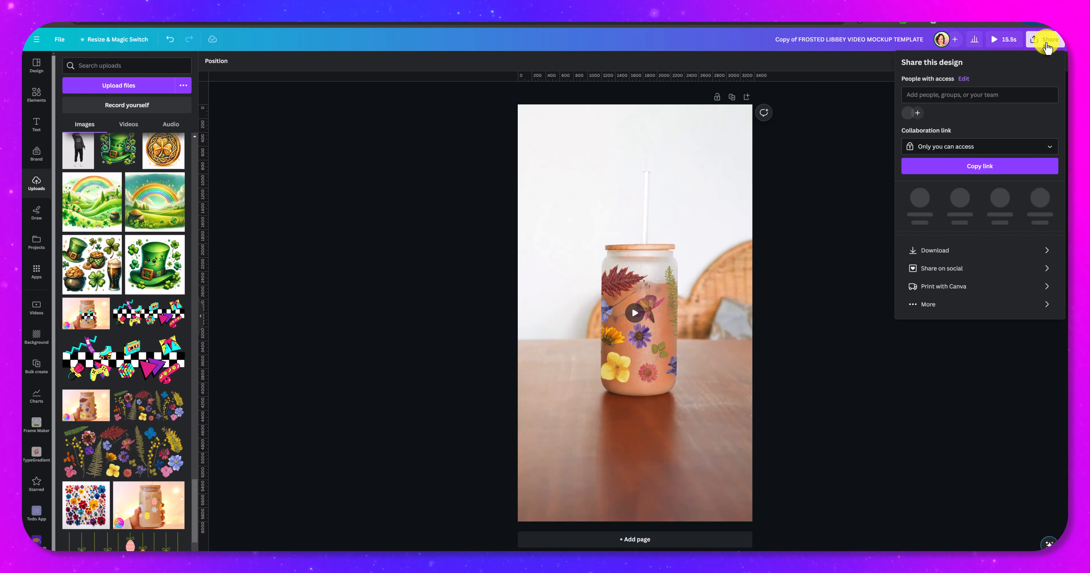
left_click(982, 247)
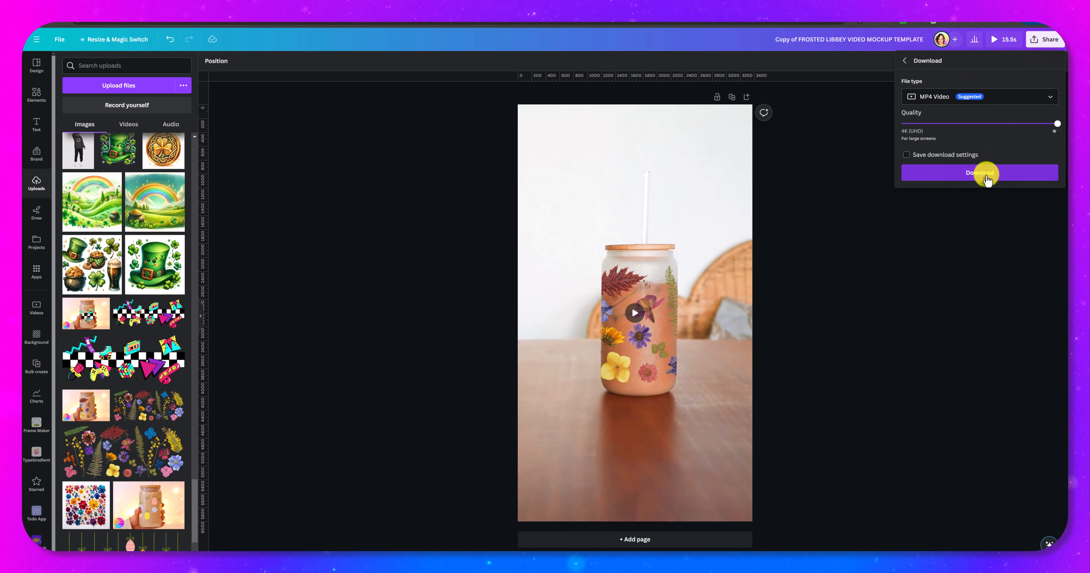
left_click(985, 177)
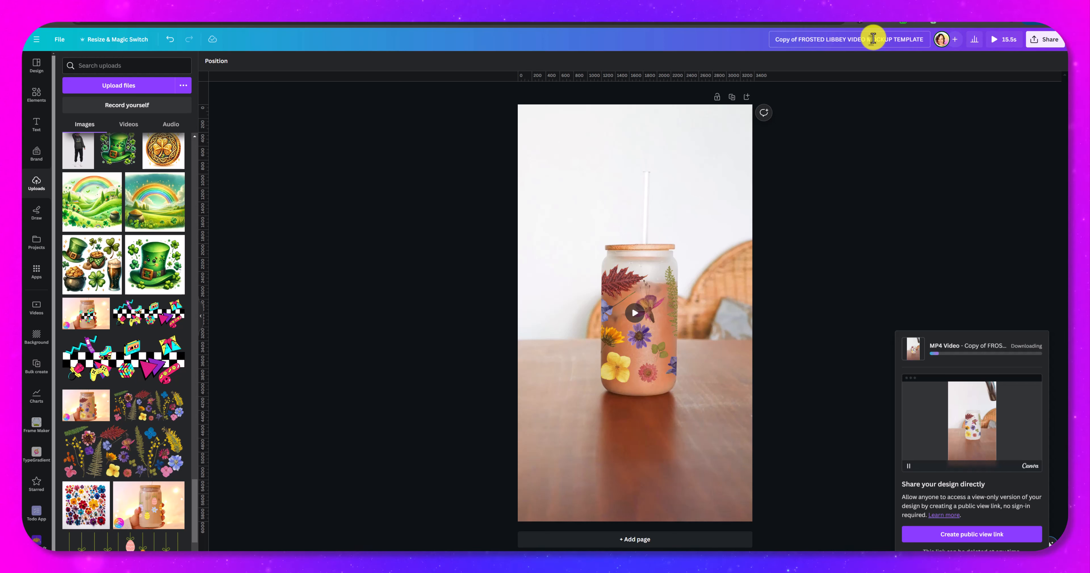
left_click(849, 114)
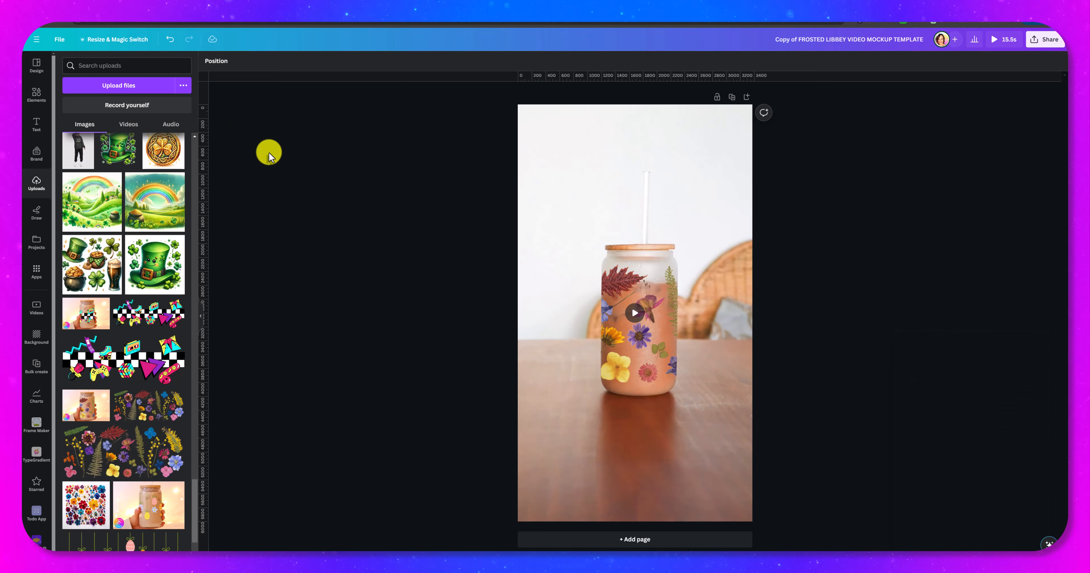
Step: Switch to the LISTING PHOTOS design and upload the downloaded "Copy of FROSTED LIBBEY VIDEO MOCKUP TEMPLATE.mp4" from Downloads
left_click(44, 40)
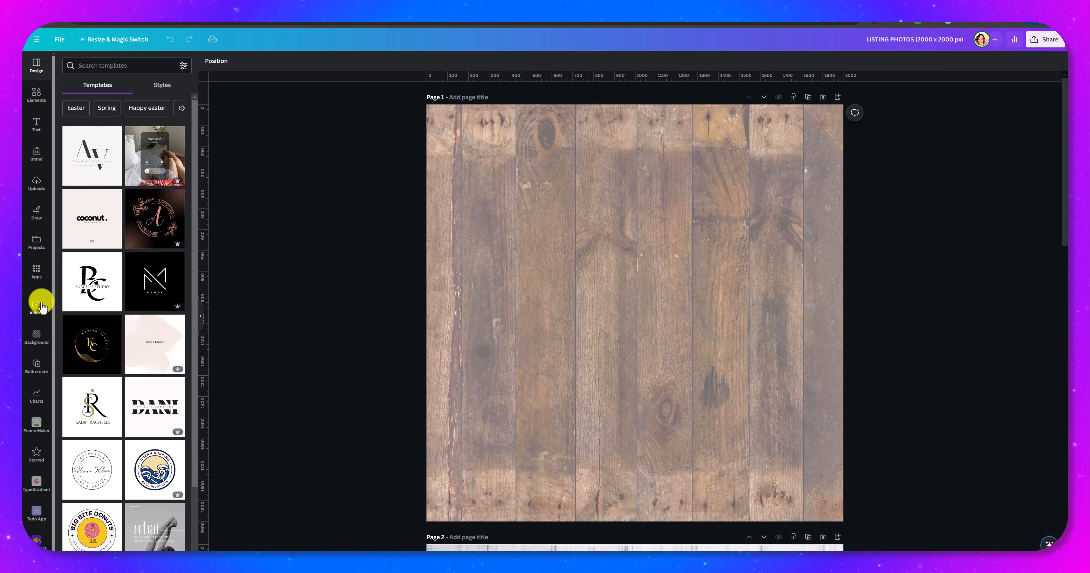
left_click(42, 191)
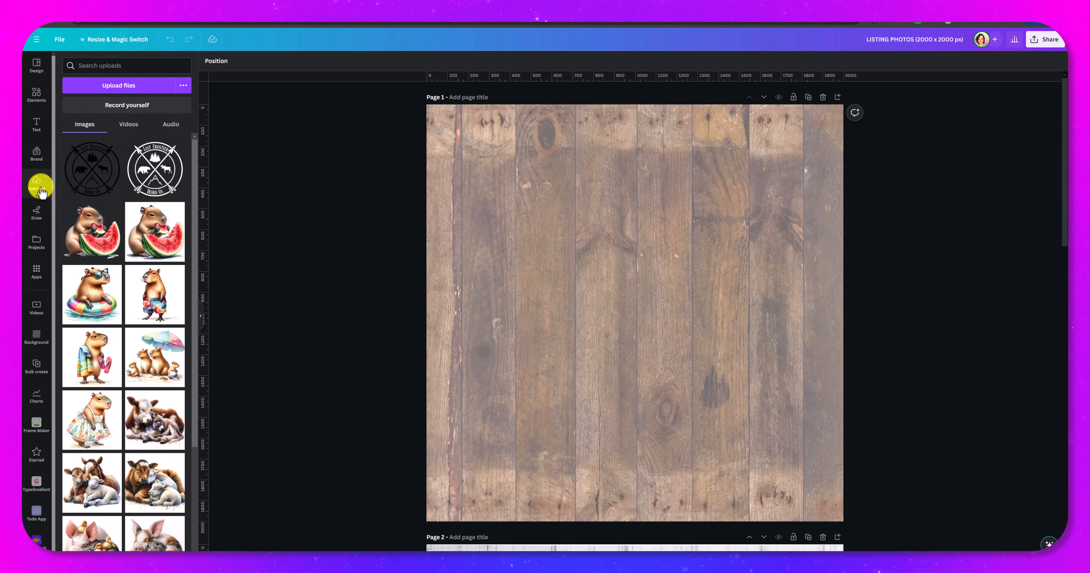
left_click(109, 91)
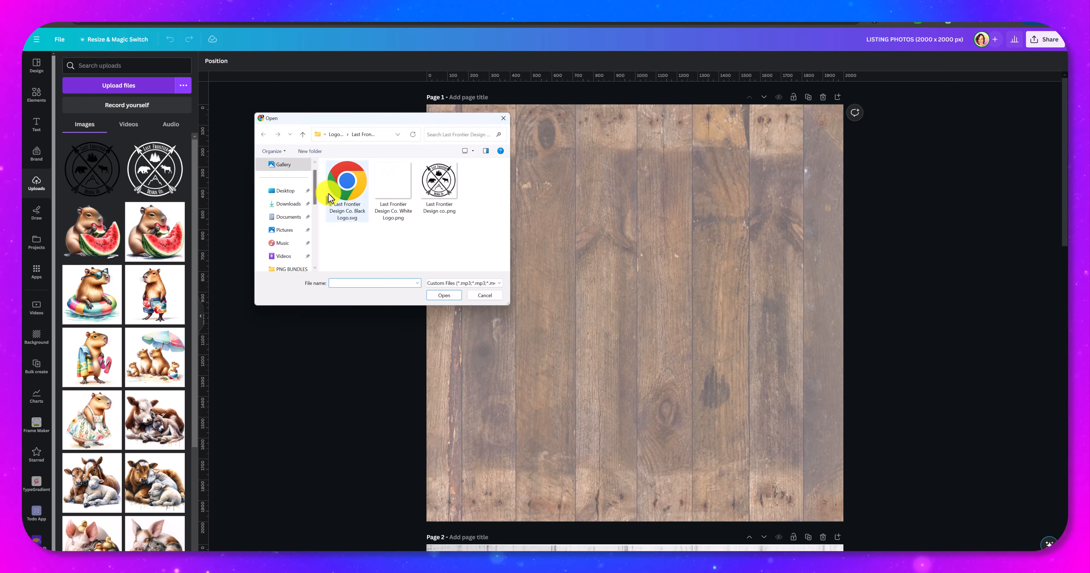
left_click(288, 205)
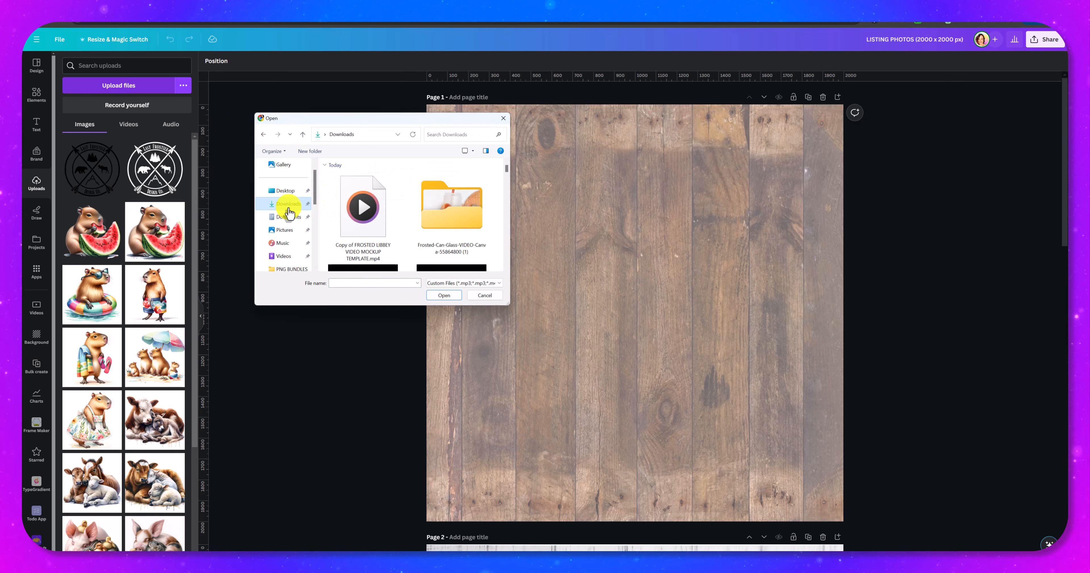
double_click(398, 218)
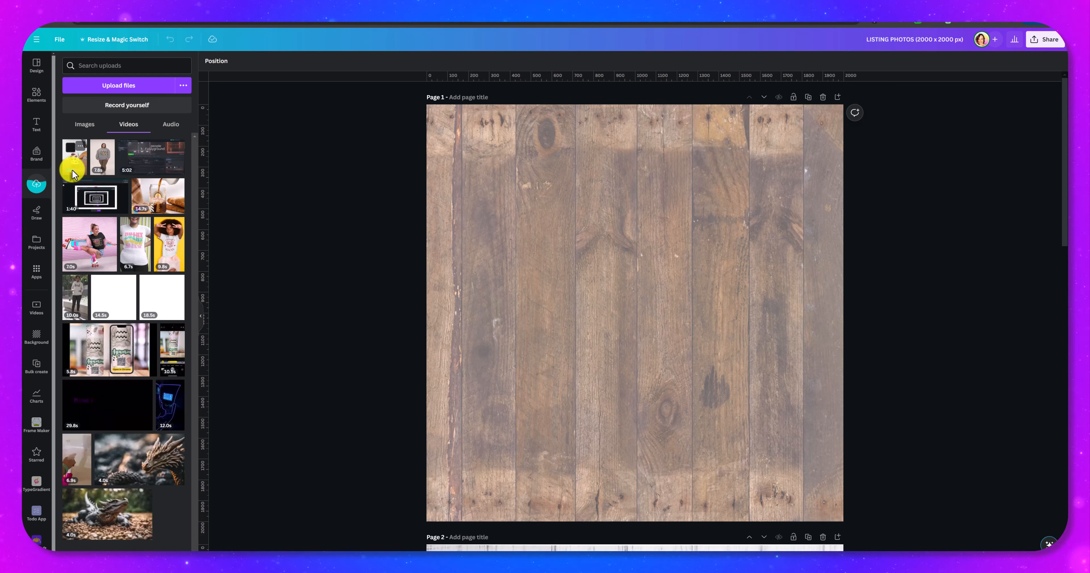
Step: Replace page 1's wood background with the uploaded can video, enlarged and positioned to fill the square page around the can
left_click(481, 348)
key("Delete")
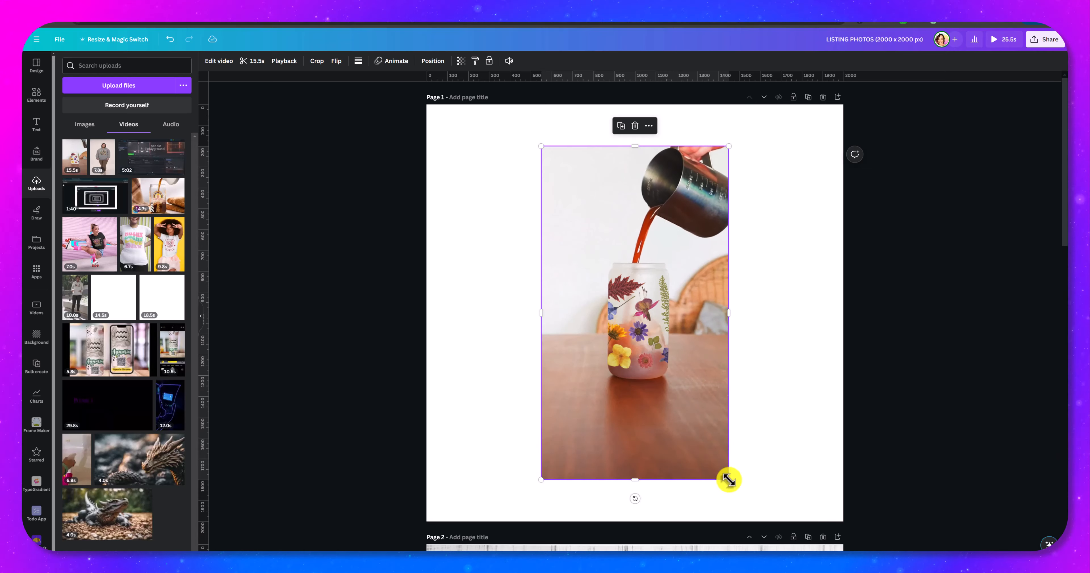
left_click_drag(725, 479, 829, 547)
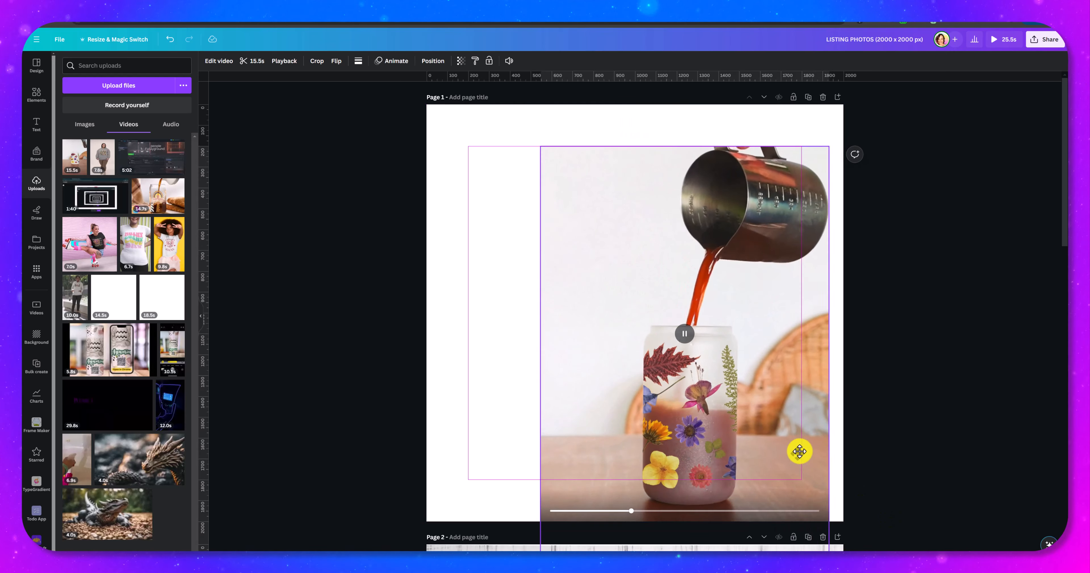
left_click_drag(797, 450, 755, 344)
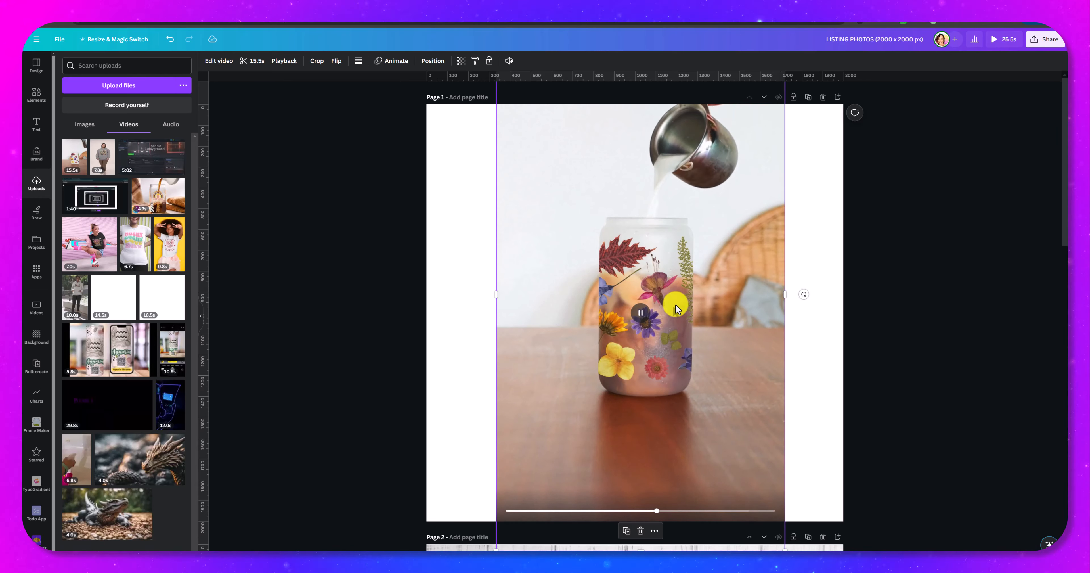
left_click_drag(746, 392, 683, 238)
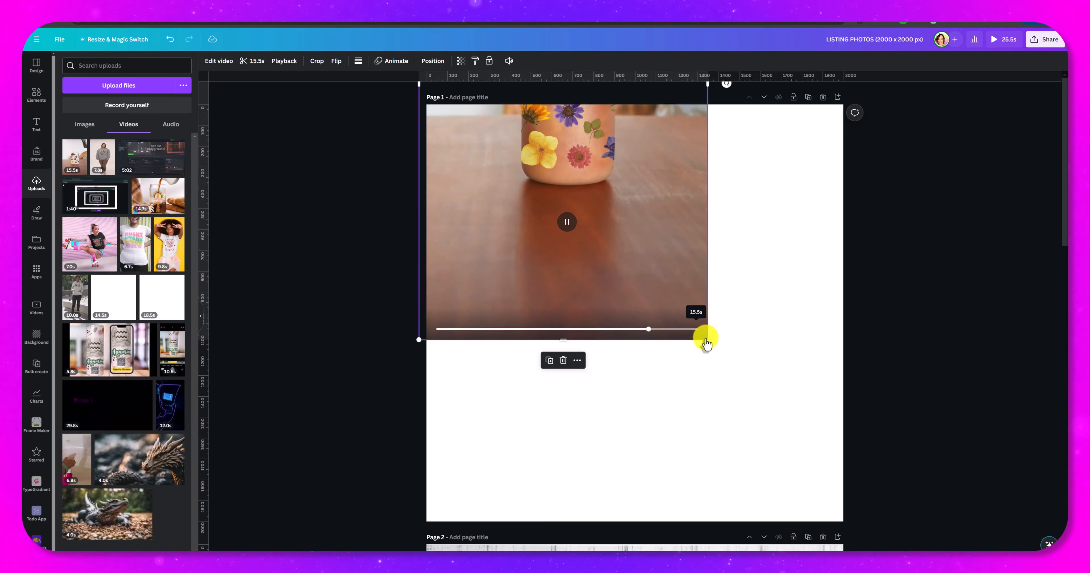
left_click_drag(706, 339, 849, 532)
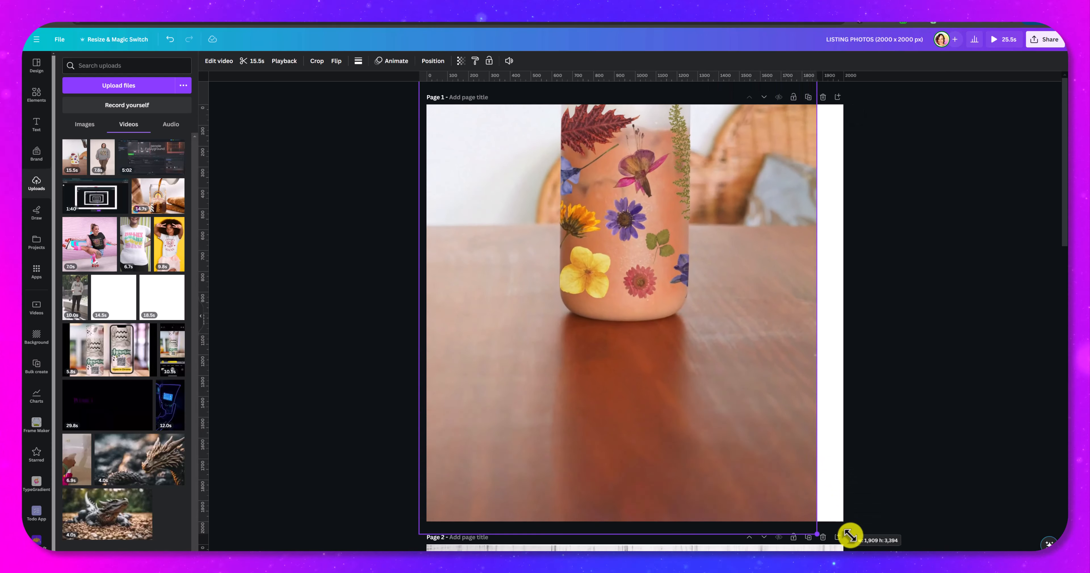
left_click_drag(799, 230, 795, 284)
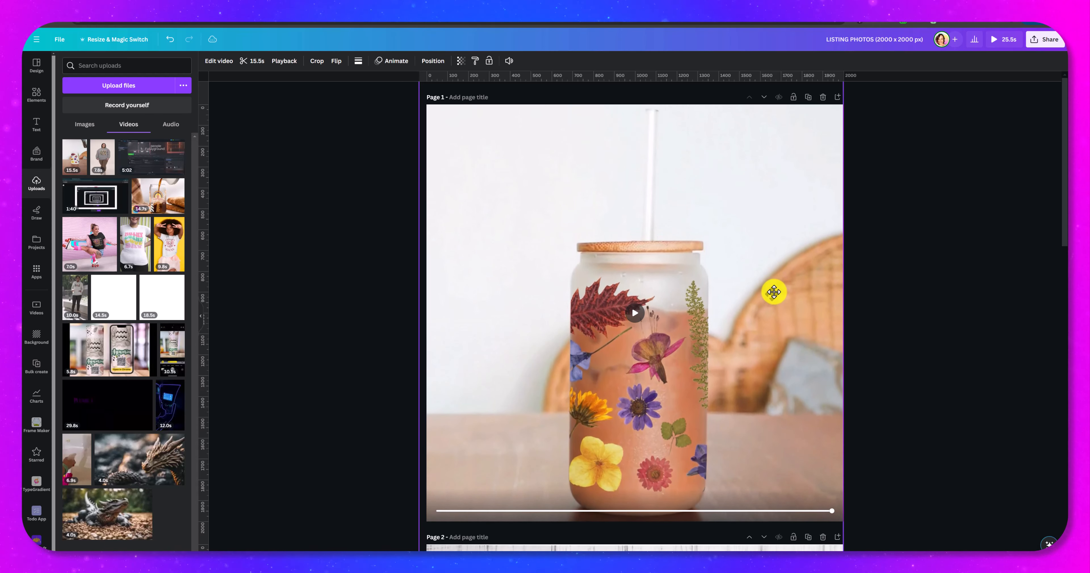
left_click(892, 280)
Step: Add the colourful round Last Frontier Design Co. logo from the uploaded images and shrink it into the page's lower-left corner
left_click(85, 124)
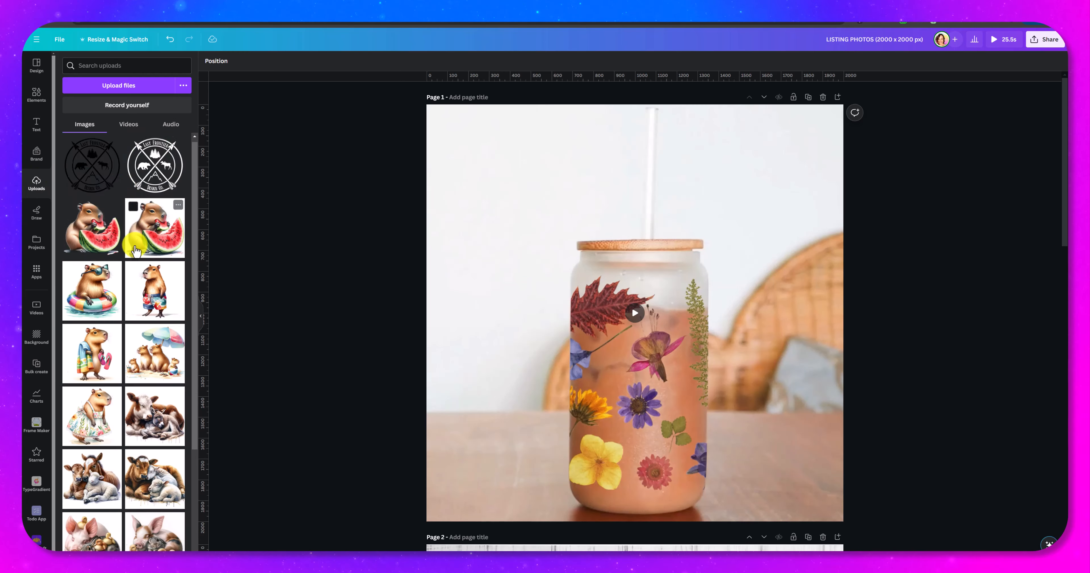
scroll(144, 338, "down", 10)
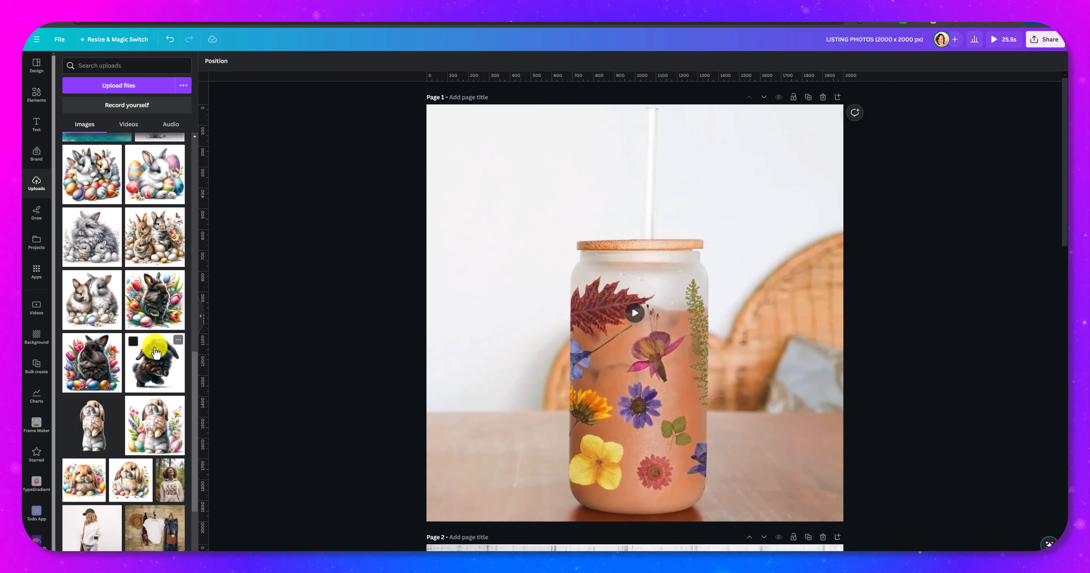
scroll(157, 330, "down", 10)
left_click_drag(162, 337, 160, 313)
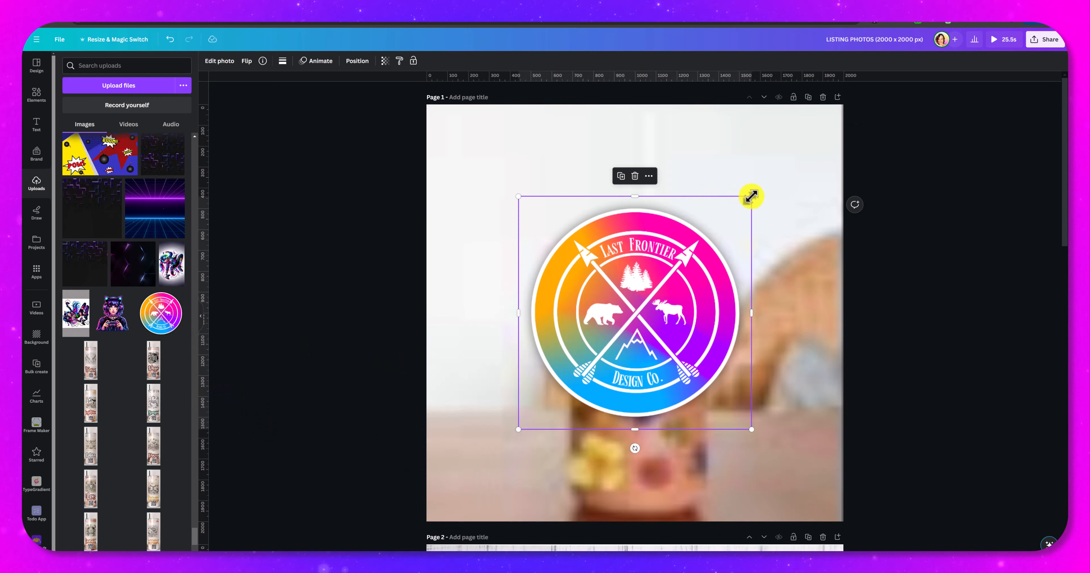
left_click_drag(749, 196, 464, 492)
left_click(345, 432)
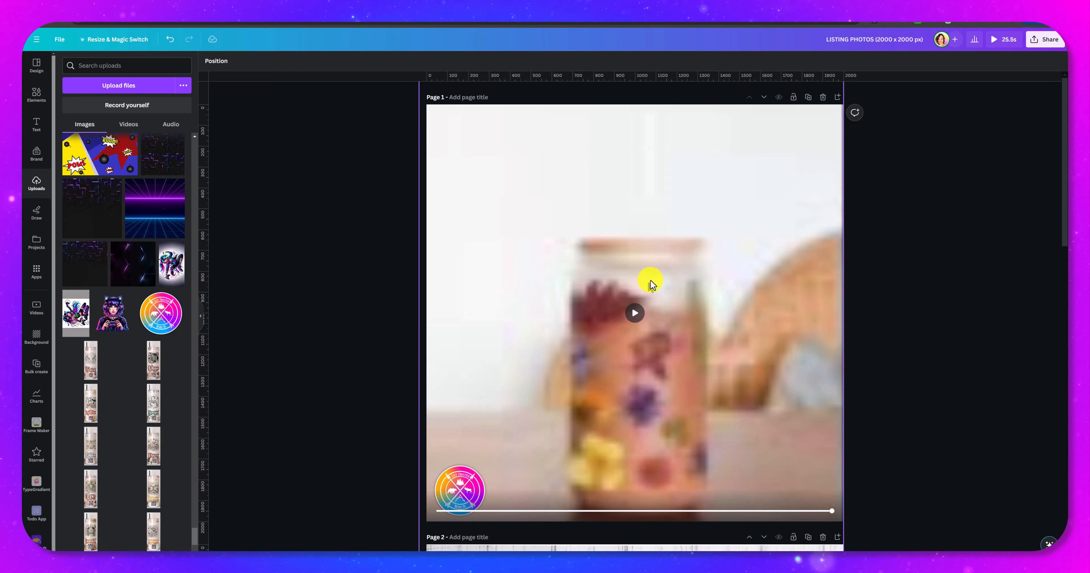
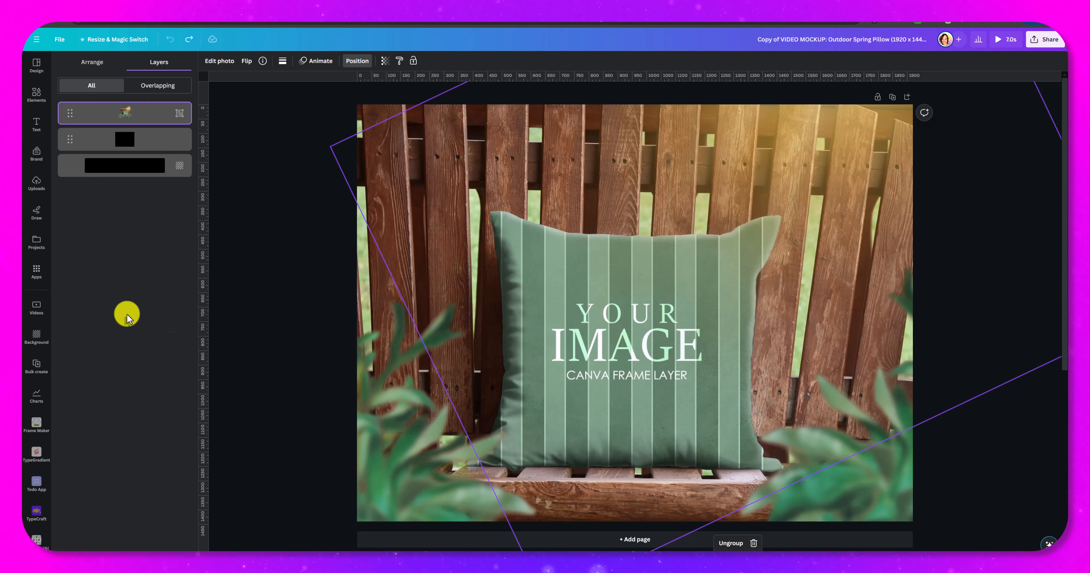
Step: Ungroup the Outdoor Spring Pillow mockup's grouped layers and select the pillow's frame layer
left_click(36, 183)
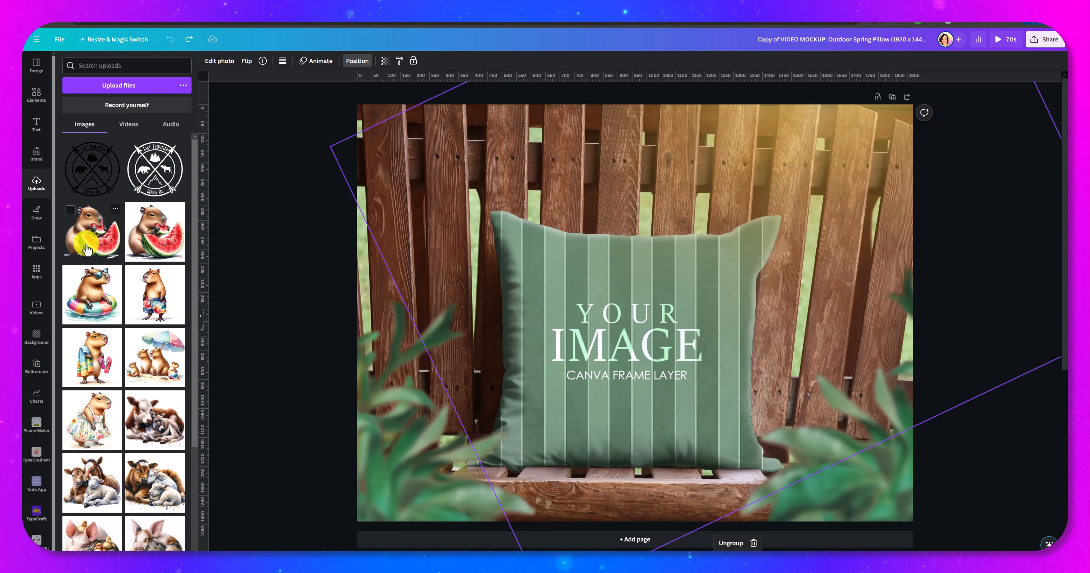
mouse_move(87, 249)
left_mouse_down()
mouse_move(367, 318)
mouse_move(579, 349)
mouse_move(91, 232)
left_mouse_up()
left_click(357, 61)
left_click(730, 543)
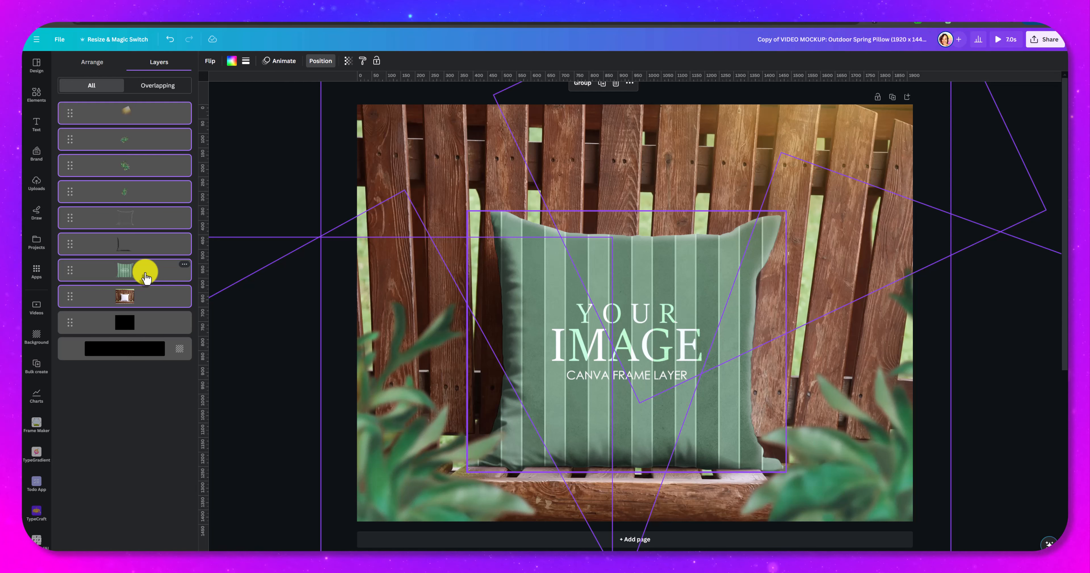
left_click(146, 277)
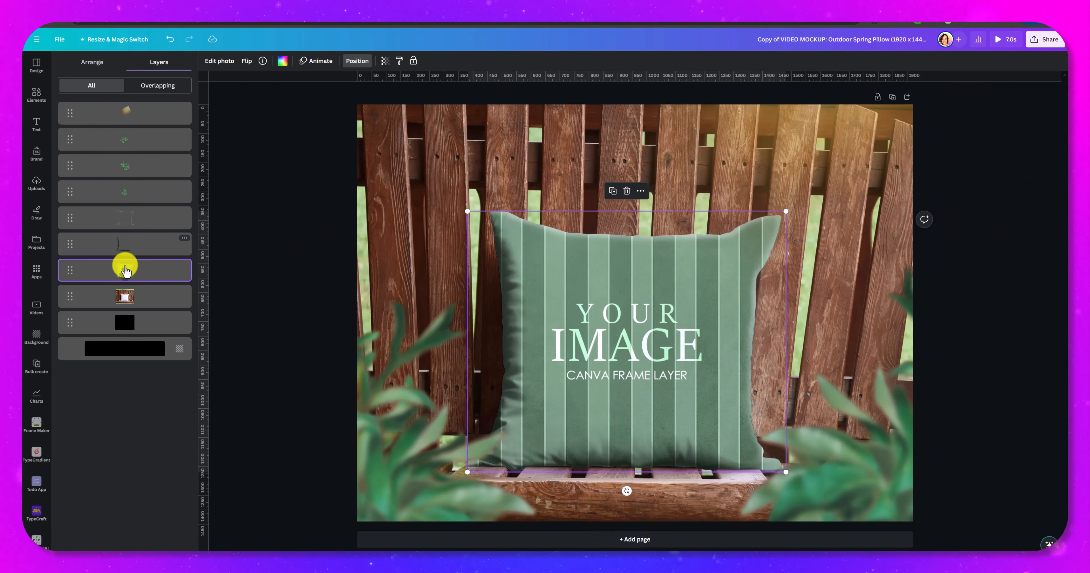
Step: Detach the green striped placeholder image from the pillow frame and delete it to leave the frame empty
left_click(617, 376)
double_click(616, 376)
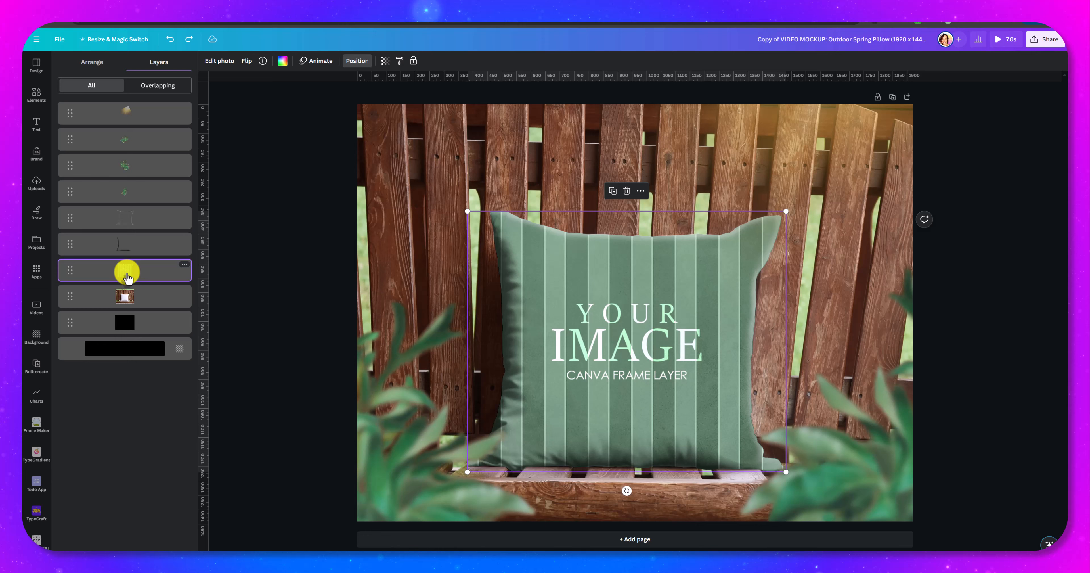
right_click(126, 275)
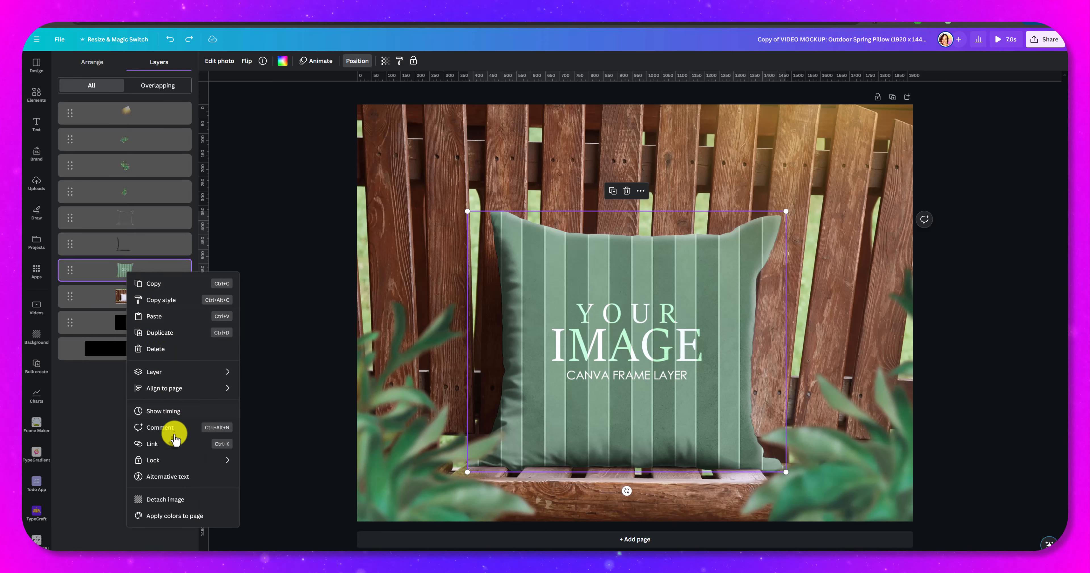
left_click(178, 500)
key("Delete")
left_click(269, 213)
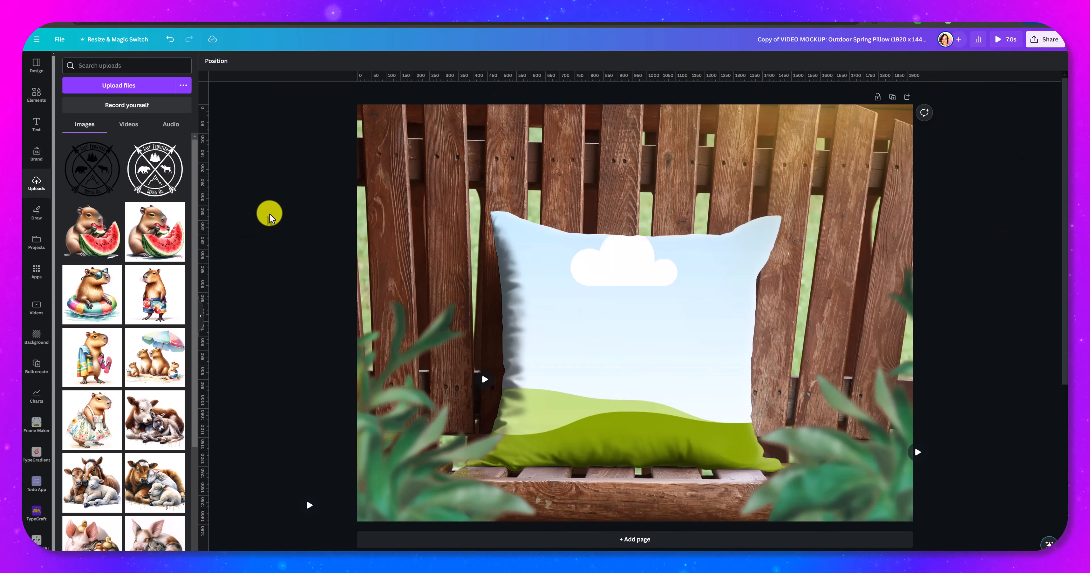
Step: Try the pillow frame layer above the two shadow layers and return it to its place beneath them
left_click(215, 62)
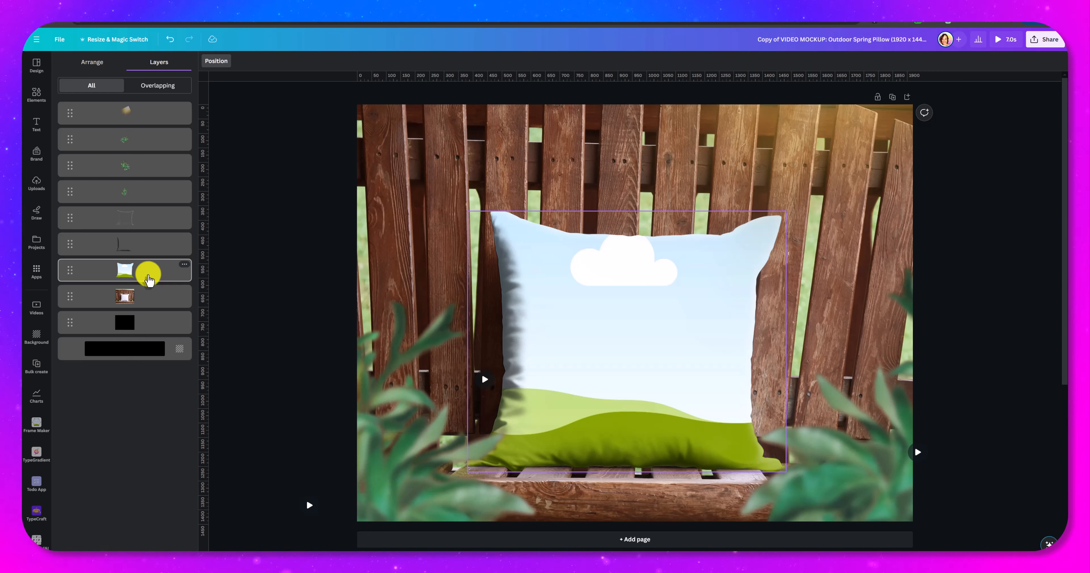
left_click(99, 275)
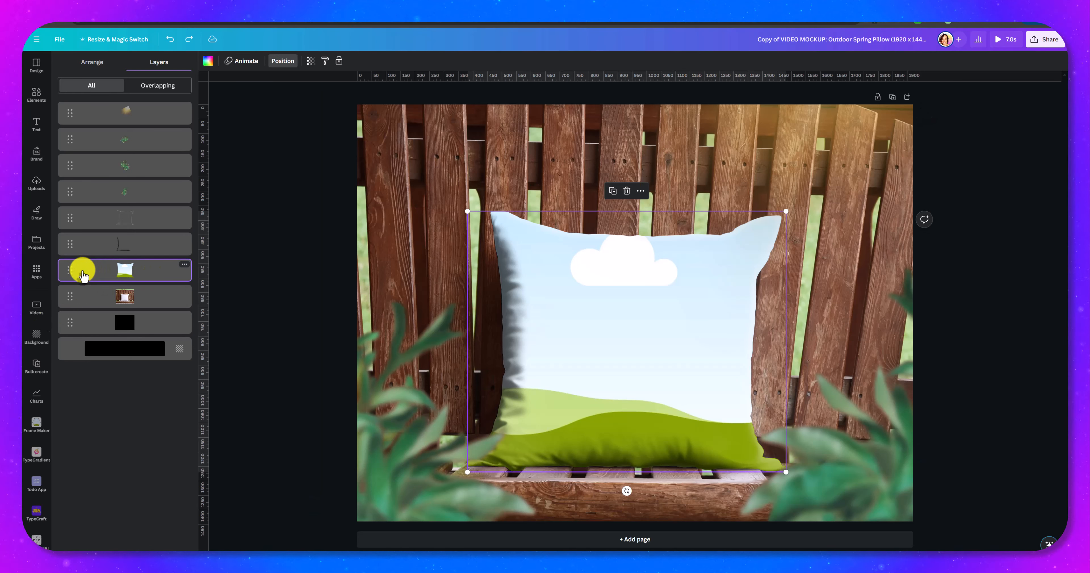
mouse_move(83, 275)
left_mouse_down()
mouse_move(90, 207)
mouse_move(77, 207)
left_mouse_up()
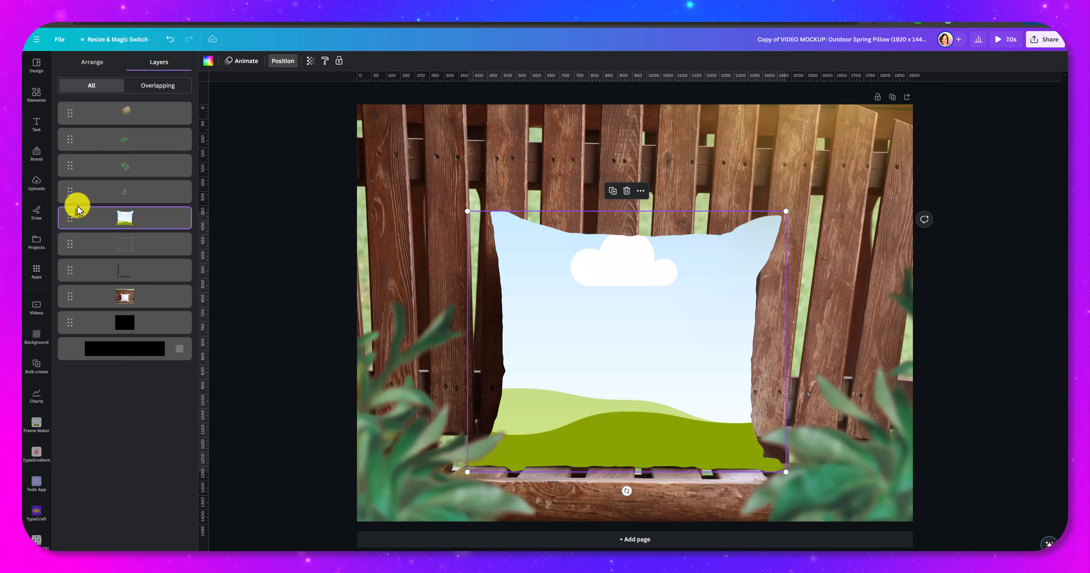
left_click_drag(78, 217, 78, 273)
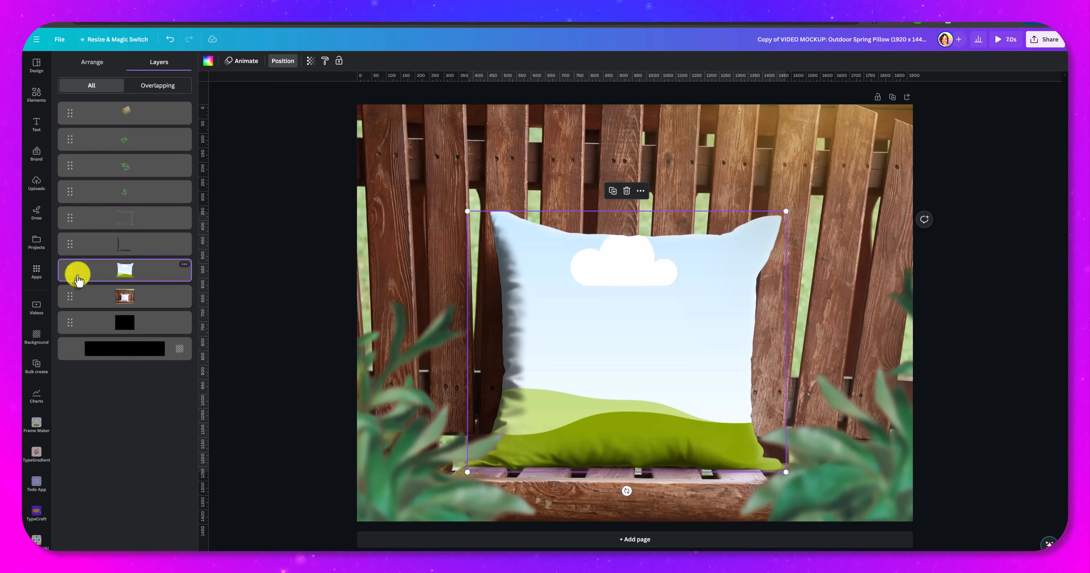
Step: Try the cow-and-donkey image on the pillow, and delete the two layers stacked directly above the pillow's frame
left_click(37, 190)
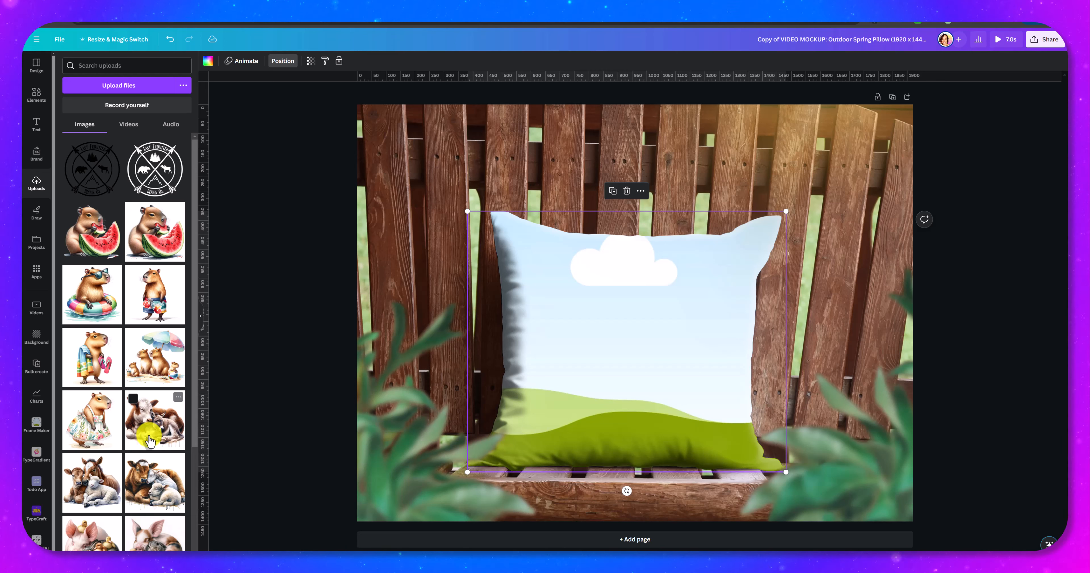
left_click_drag(149, 440, 629, 386)
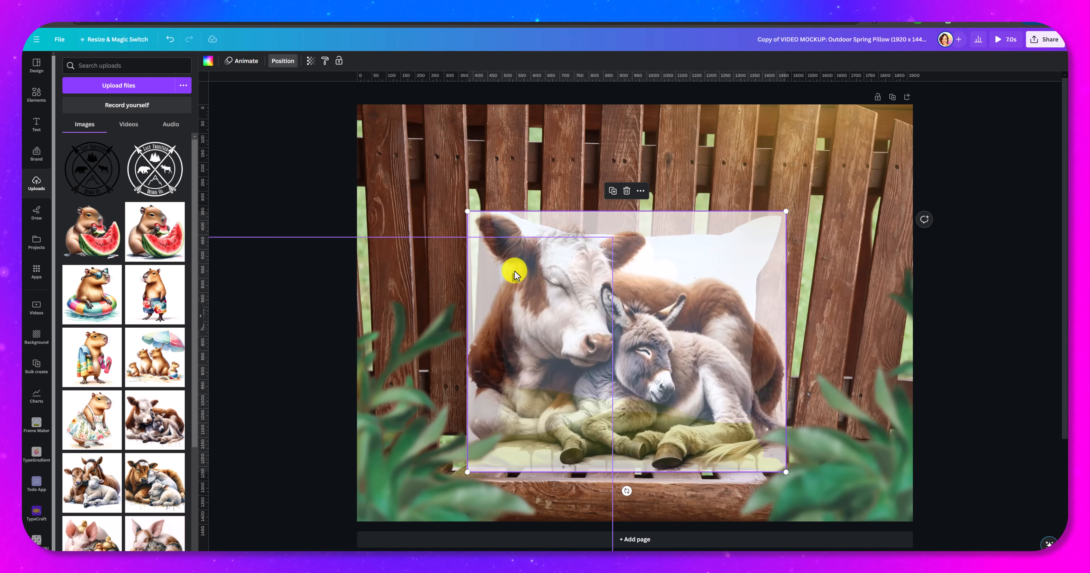
left_click(284, 62)
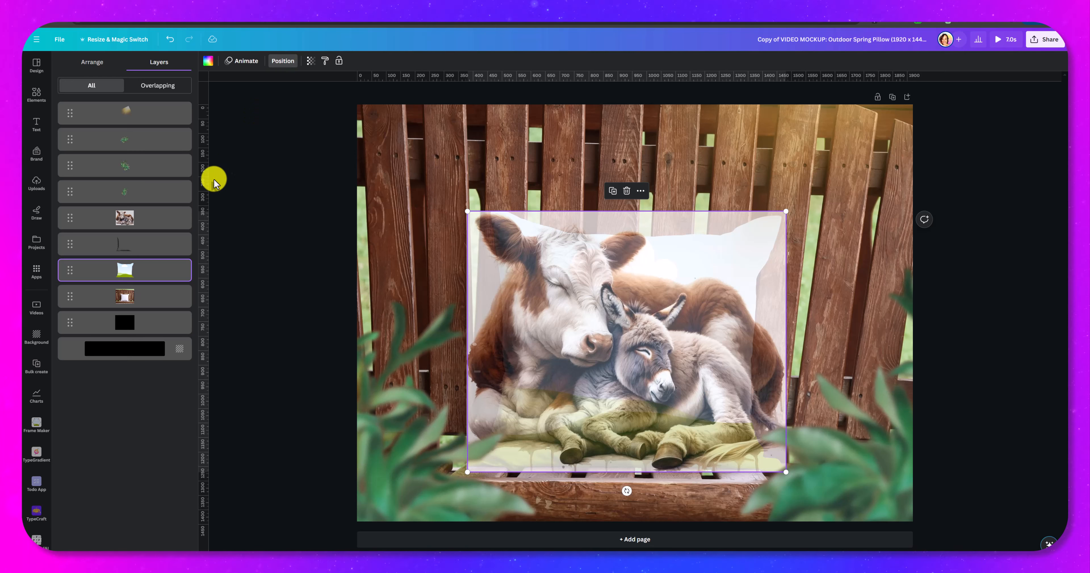
left_click(121, 216)
key("Delete")
left_click(125, 243)
Step: Fill the empty pillow frame with the cow-and-donkey image from the uploads and deselect it
left_click(36, 183)
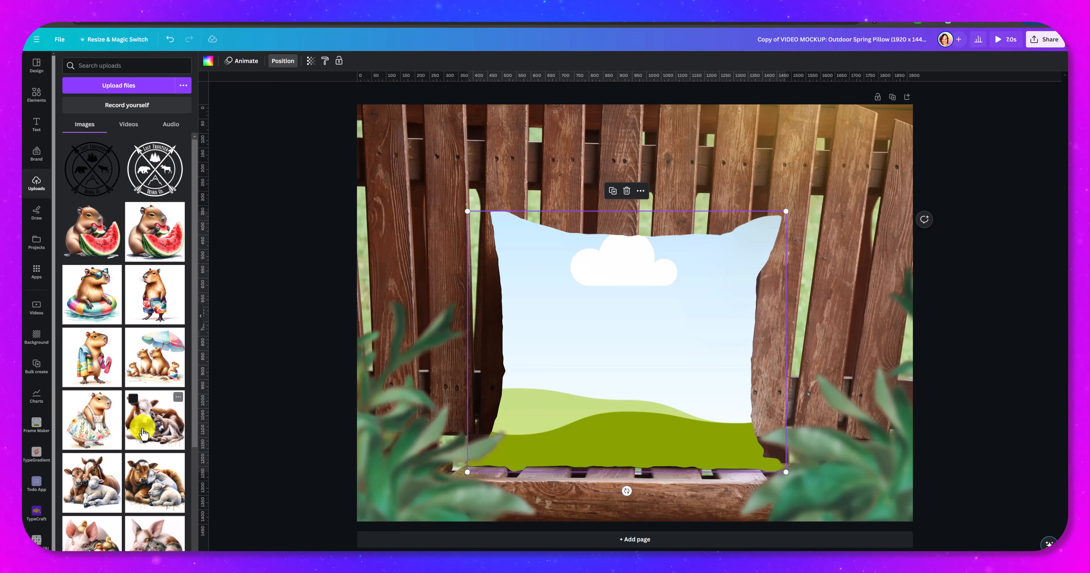
left_click_drag(144, 434, 617, 375)
left_click(973, 296)
Step: Preview the finished pillow mockup video at full size and open its download options with MP4 Video as the file type
left_click(1004, 40)
left_click(1037, 39)
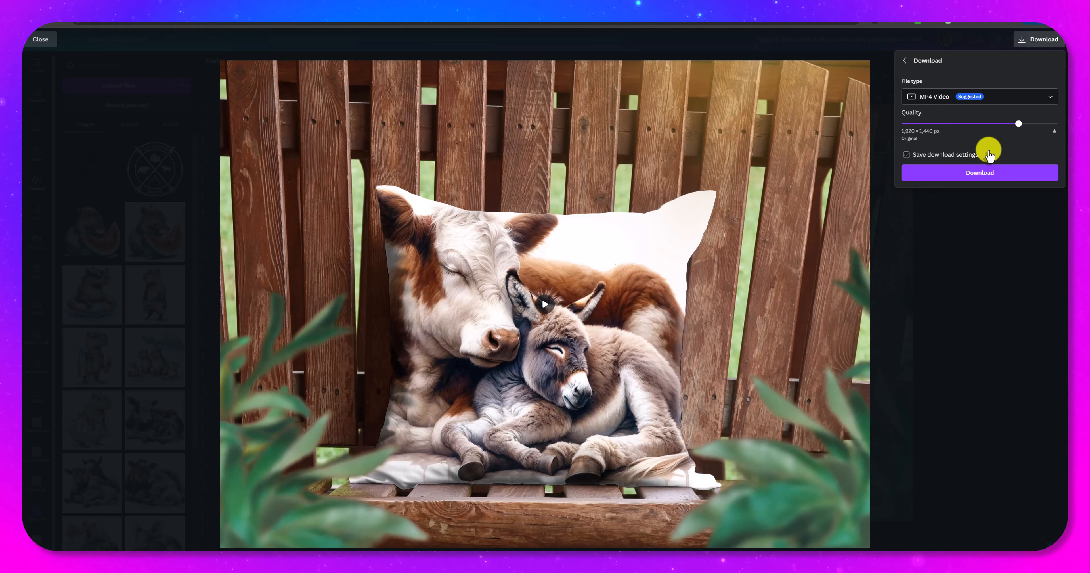
left_click(989, 156)
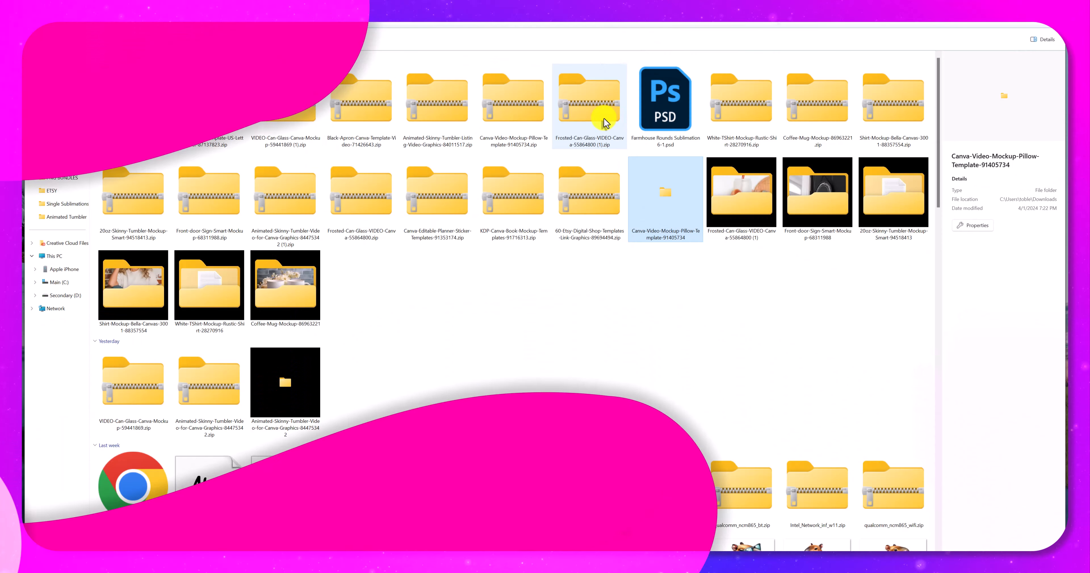
Step: In the Downloads folder, delete the archives Frosted-Can-Glass-VIDEO-Canva-55864800 (1).zip and Canva-Video-Mockup-Pillow-Template-91405734.zip
left_click(594, 121)
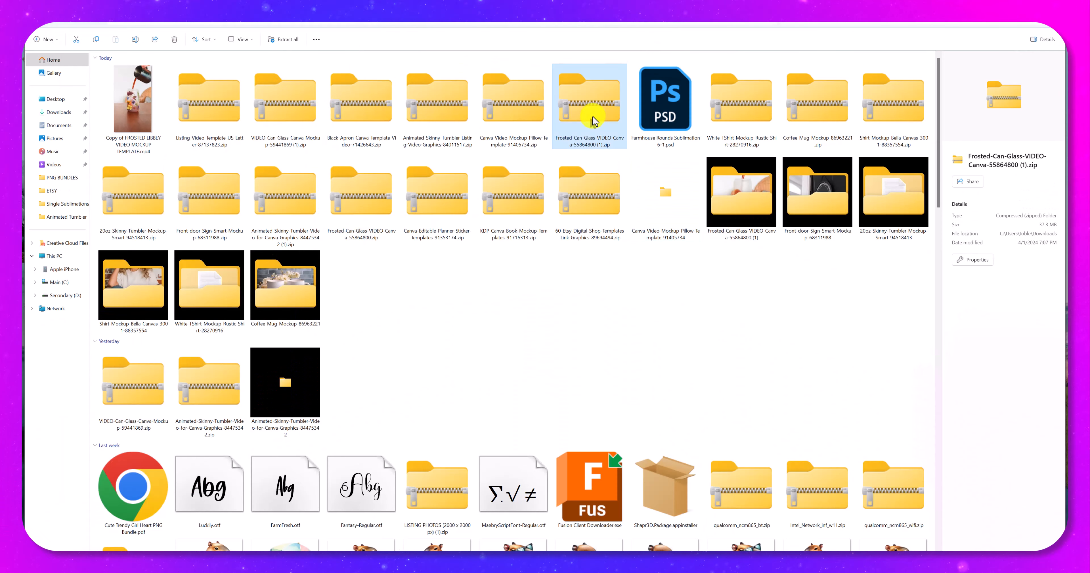
key("Delete")
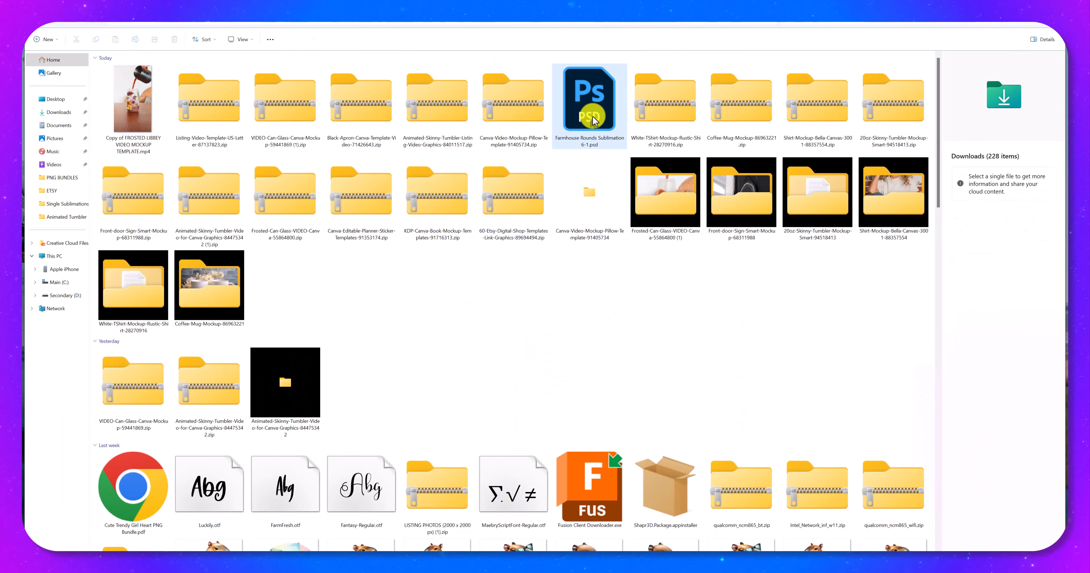
left_click(532, 119)
key("Delete")
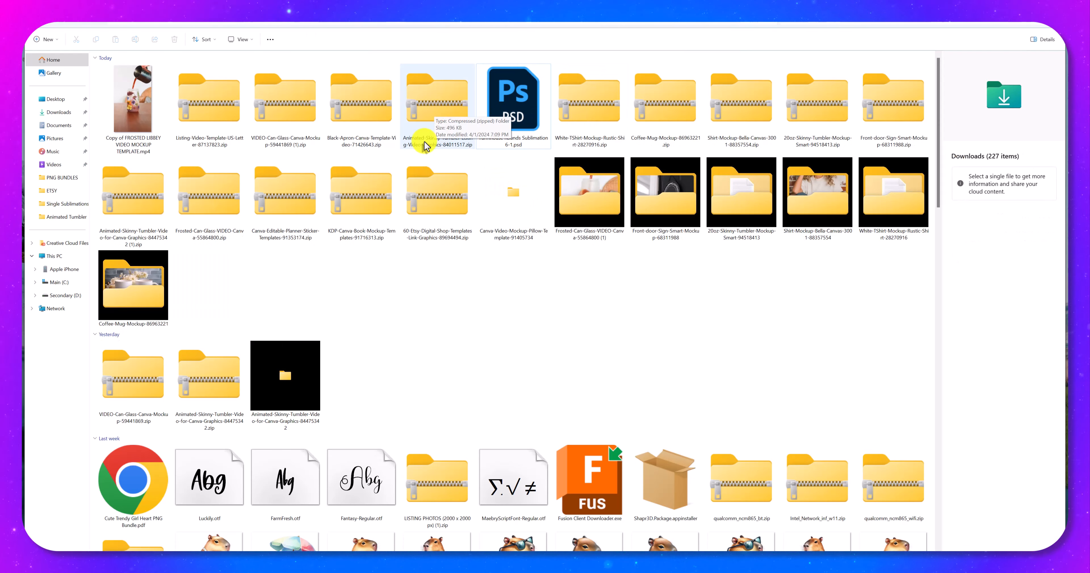
Step: Extract Animated-Skinny-Tumbler-Listing-Video-Graphics-84011517.zip and open Animated Tumbler V1.pdf from its Animated Tumbler V1 folder
double_click(428, 112)
left_click(283, 39)
double_click(129, 81)
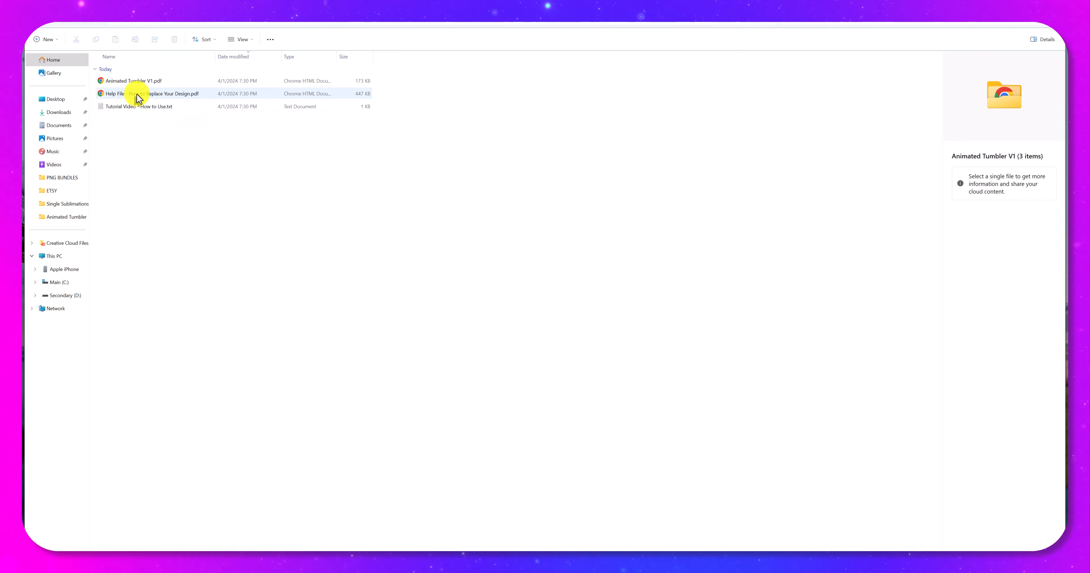
double_click(135, 81)
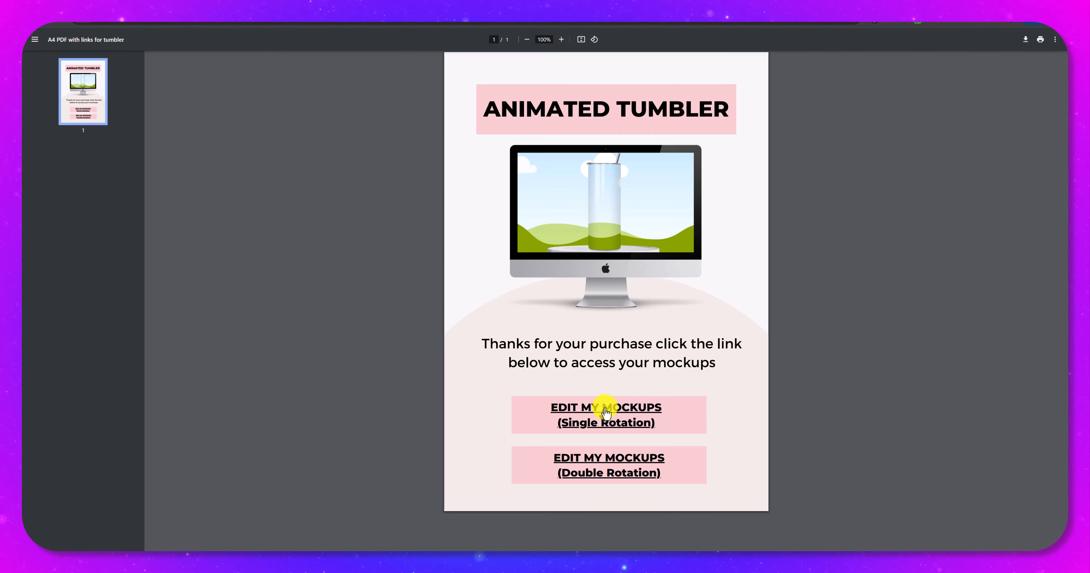
Step: Open the Single Rotation animated tumbler mockup as an editable copy in Canva and show its list of layers
left_click(613, 477)
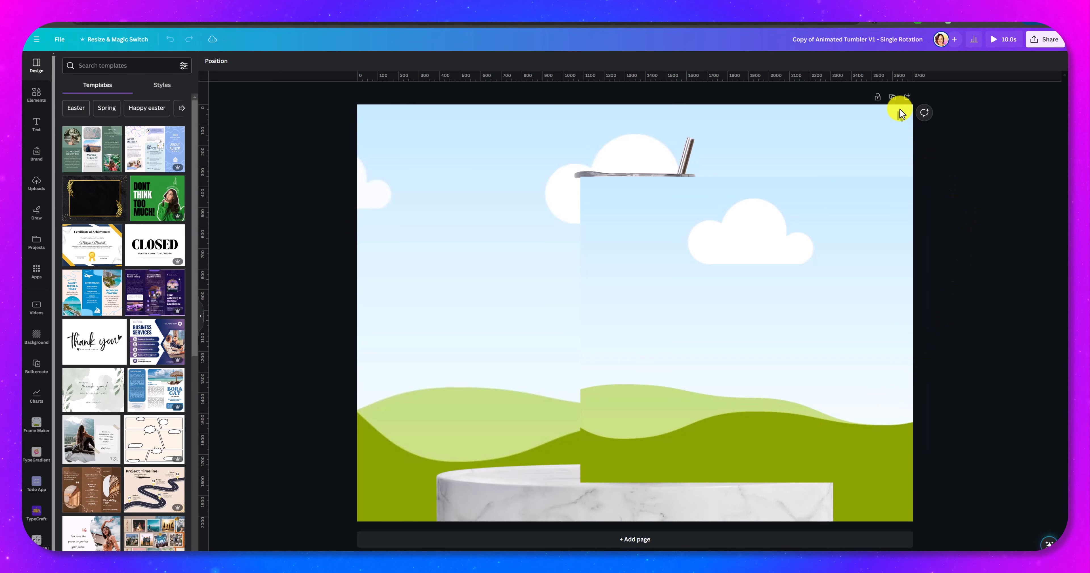
left_click(217, 61)
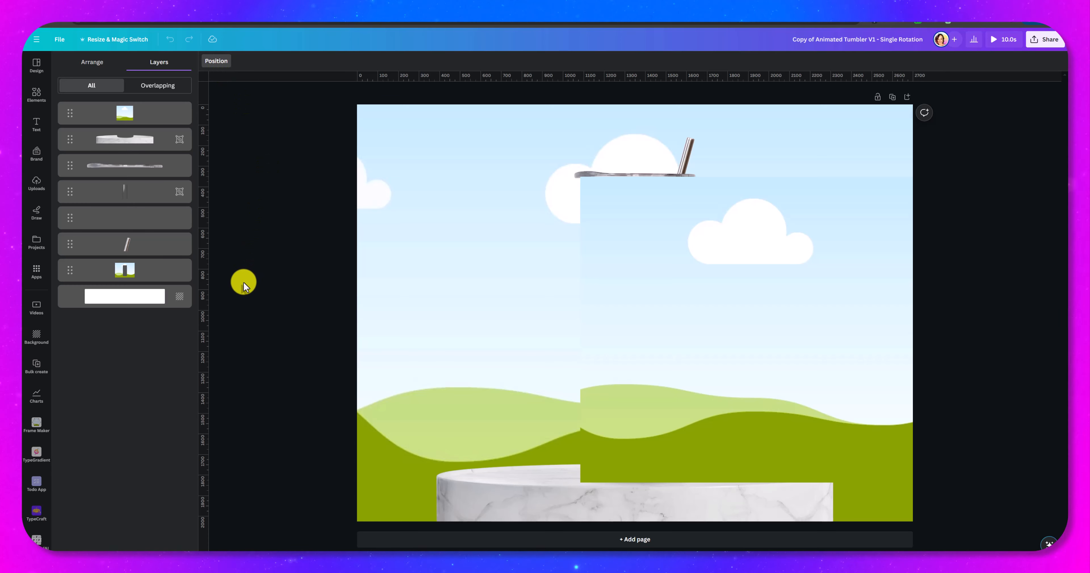